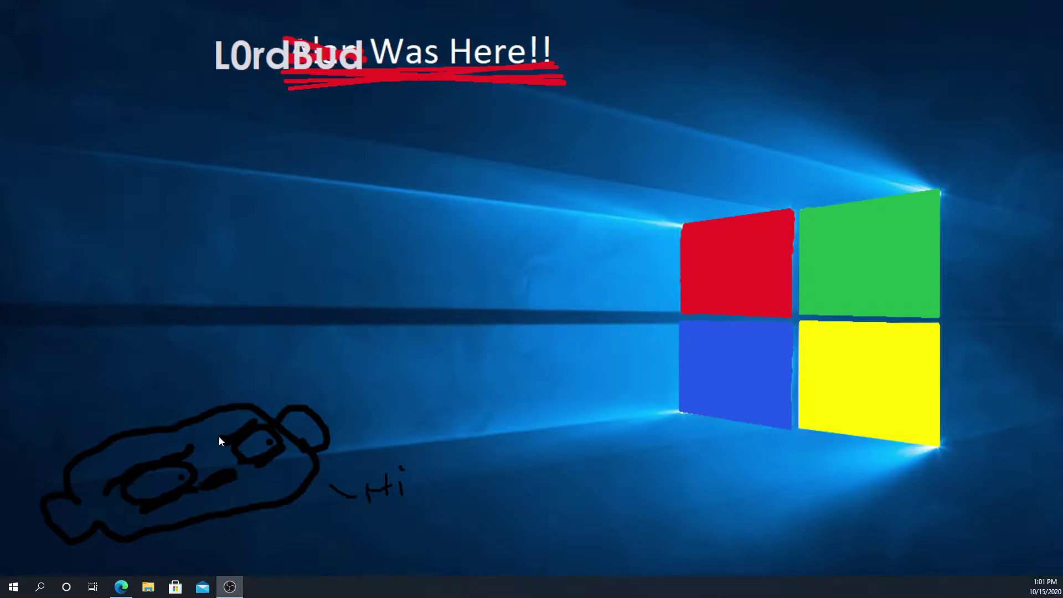
# - Download the Windows (.exe) version of ATLauncher from its downloads page and have the file open when done
pyautogui.click(128, 591)
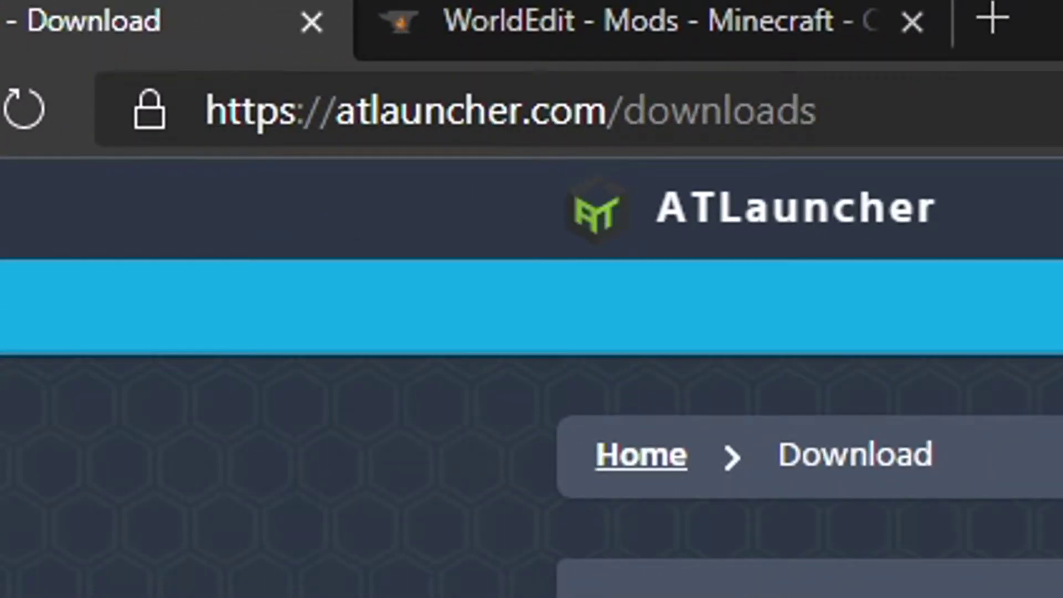
pyautogui.scroll(-5, 131, 161)
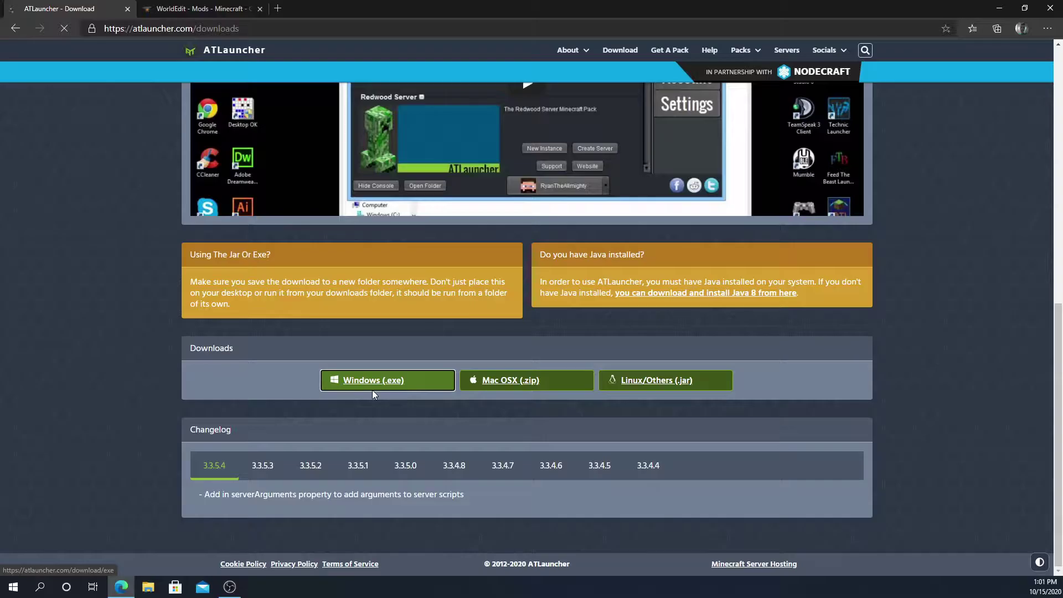
pyautogui.click(178, 331)
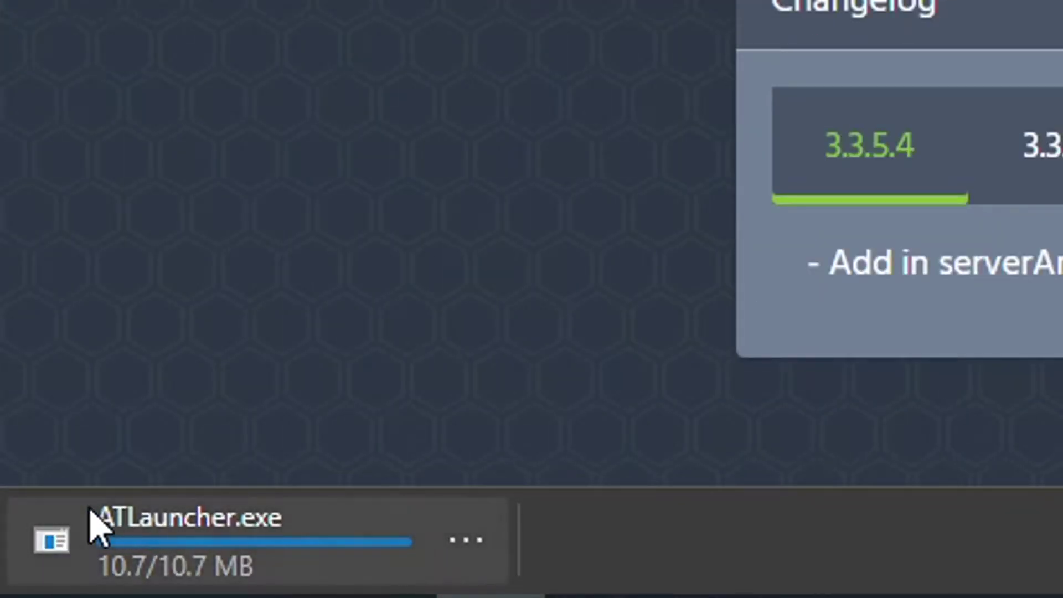
pyautogui.click(485, 559)
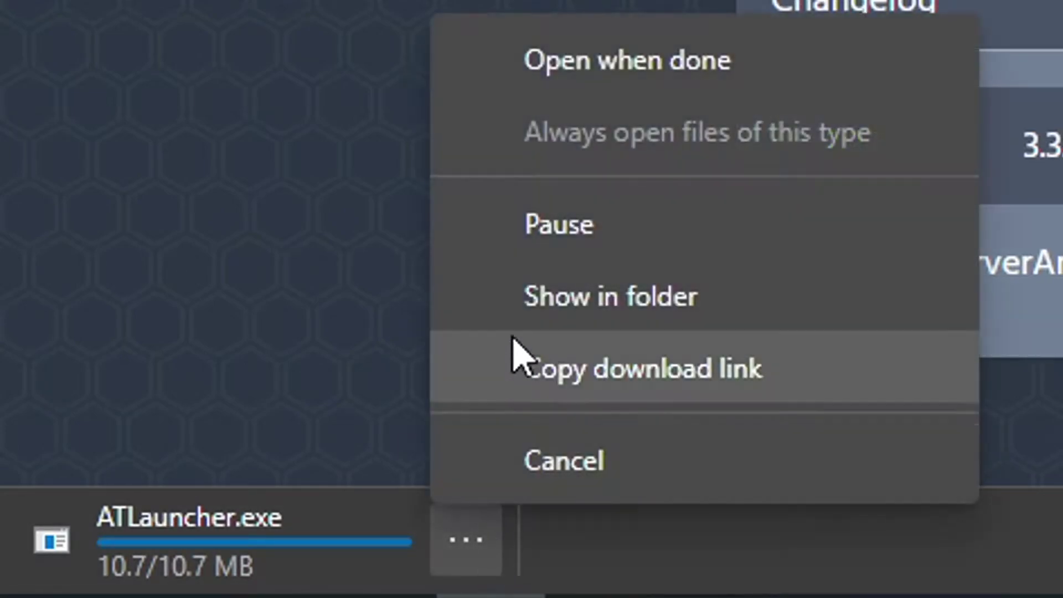
pyautogui.click(546, 61)
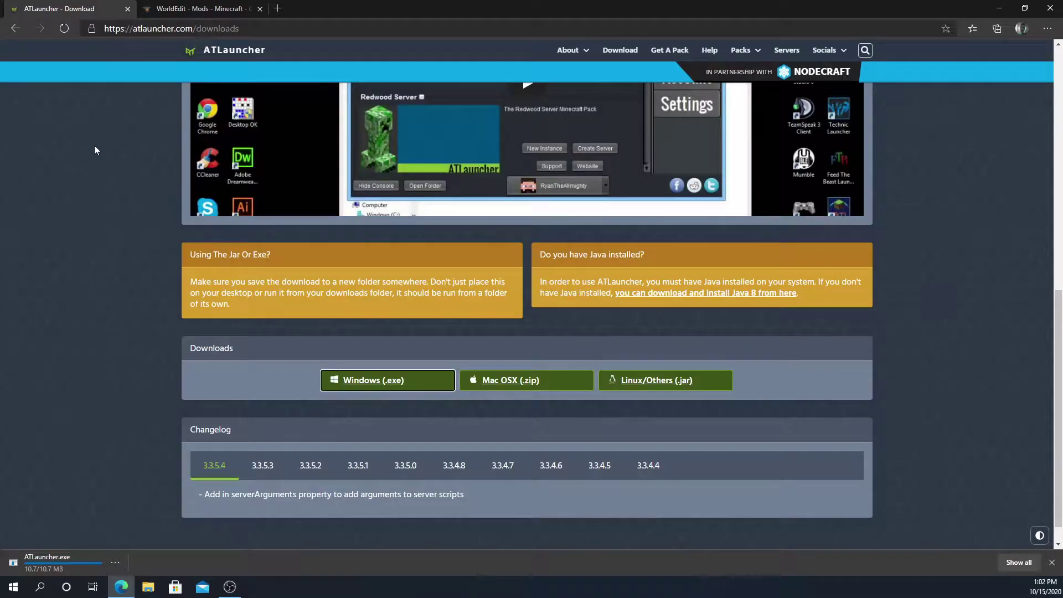
# - Bring up the WorldEdit mod page and answer the launcher's install location warning with "Whoops. I'll change that now"
pyautogui.click(179, 10)
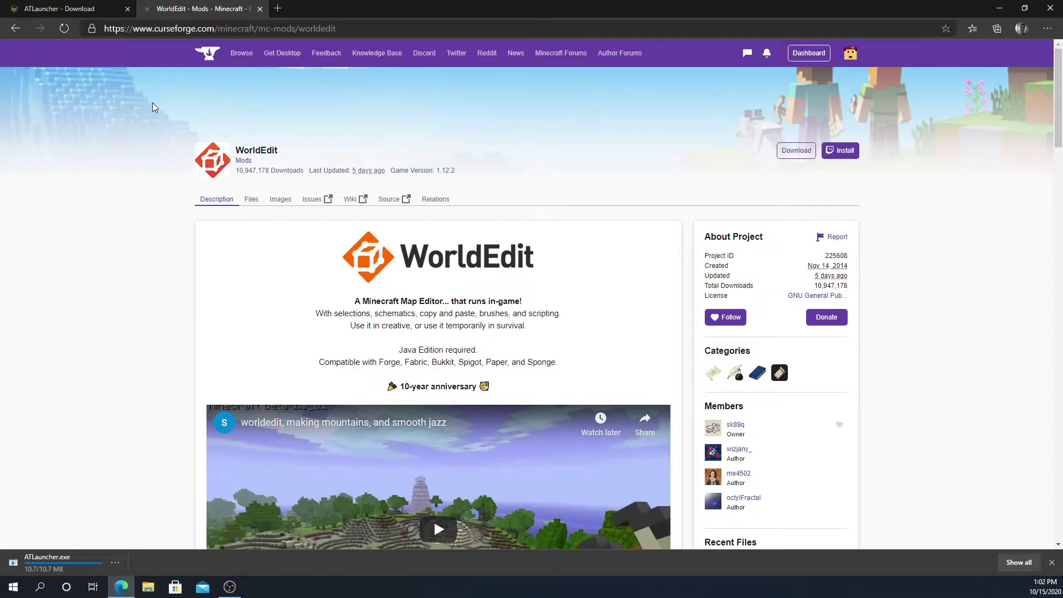
pyautogui.scroll(-1, 480, 259)
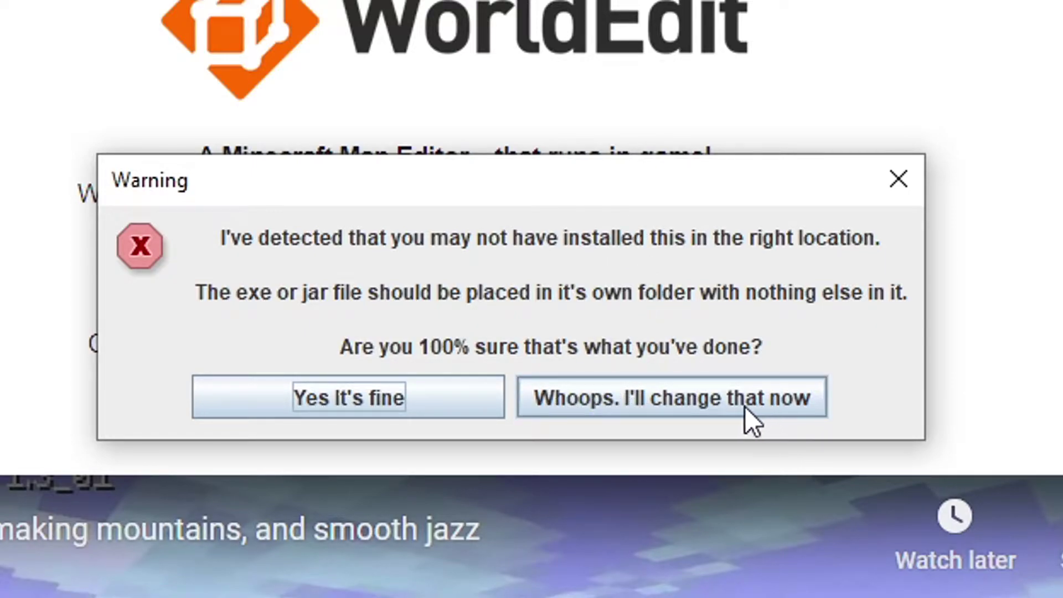
pyautogui.click(573, 414)
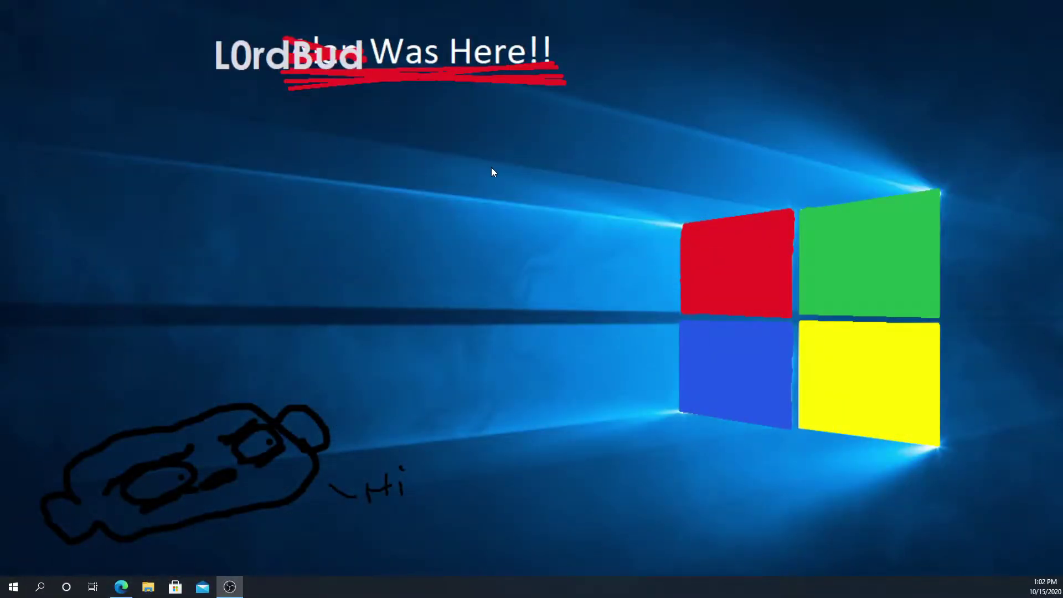
# - Create a desktop folder named atlauncher and reposition it near the middle of the desktop
pyautogui.rightClick(492, 172)
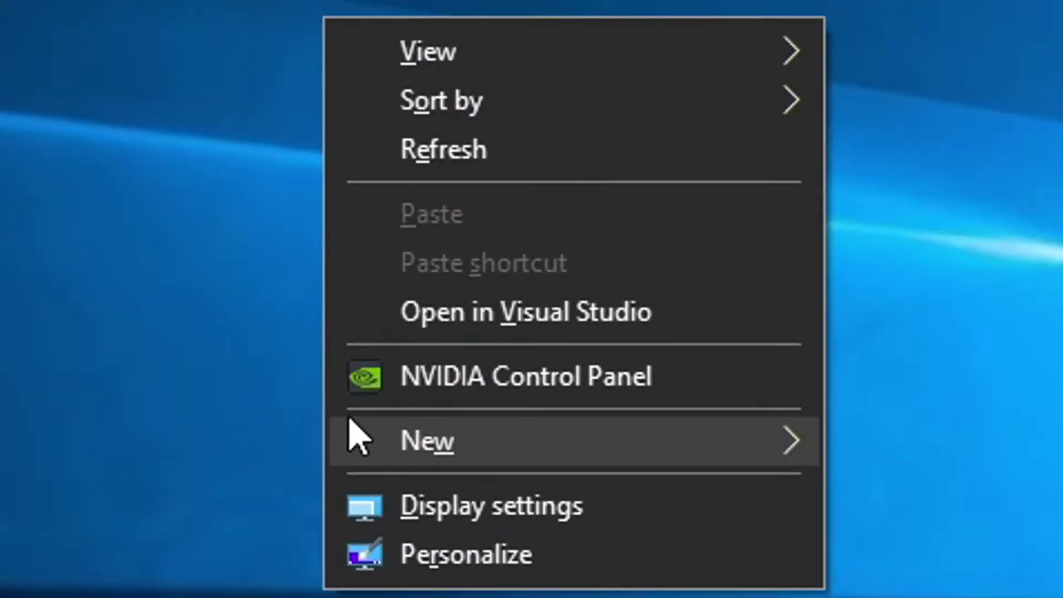
pyautogui.moveTo(792, 440)
pyautogui.click(924, 445)
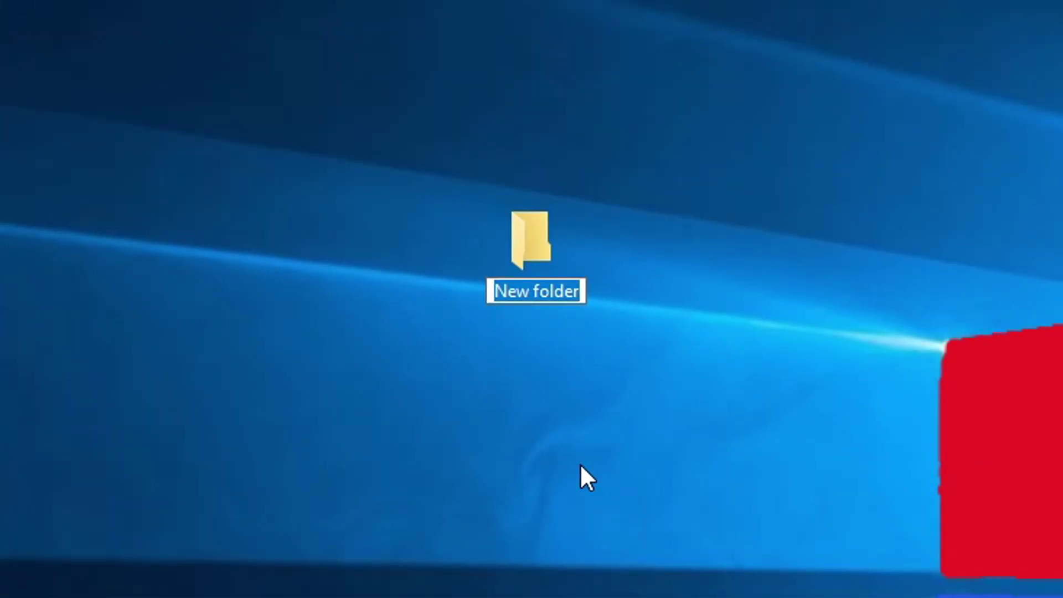
pyautogui.write('atlaunche')
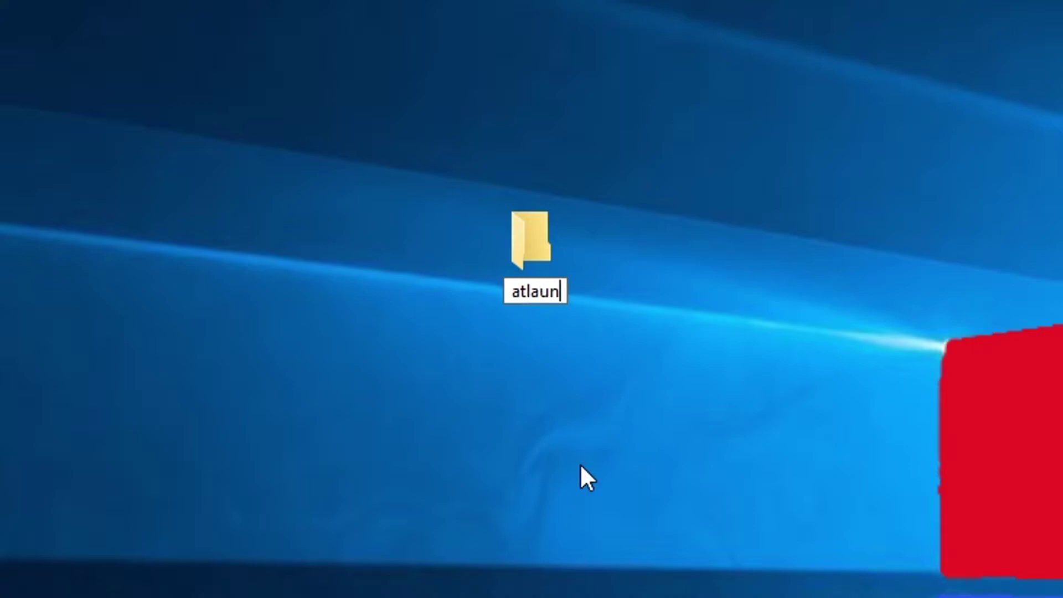
pyautogui.write('r')
pyautogui.press('Return')
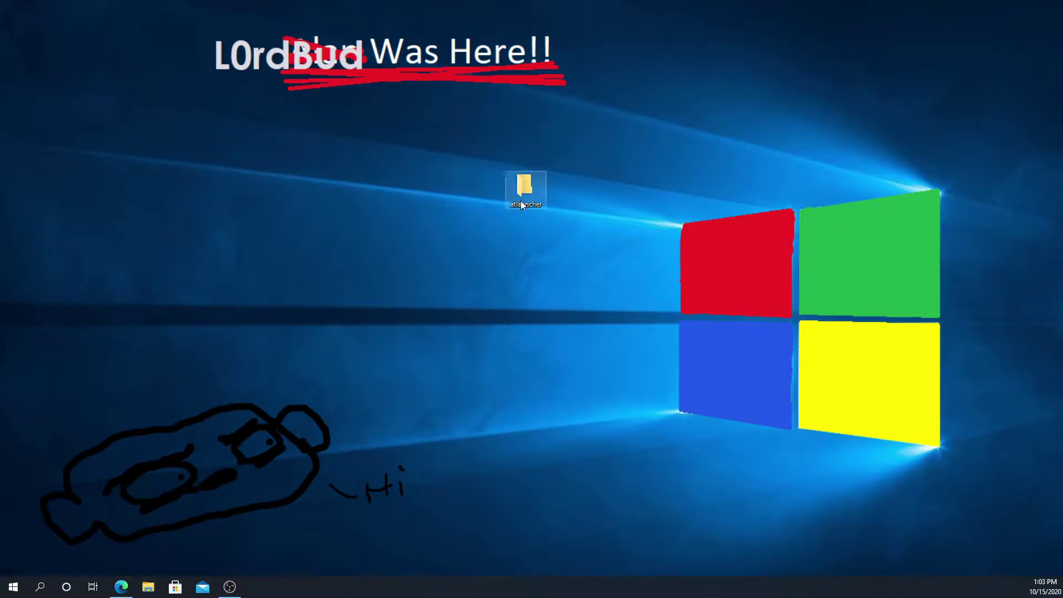
pyautogui.moveTo(519, 200); pyautogui.dragTo(493, 257)
pyautogui.moveTo(574, 229); pyautogui.dragTo(563, 248)
pyautogui.click(575, 213)
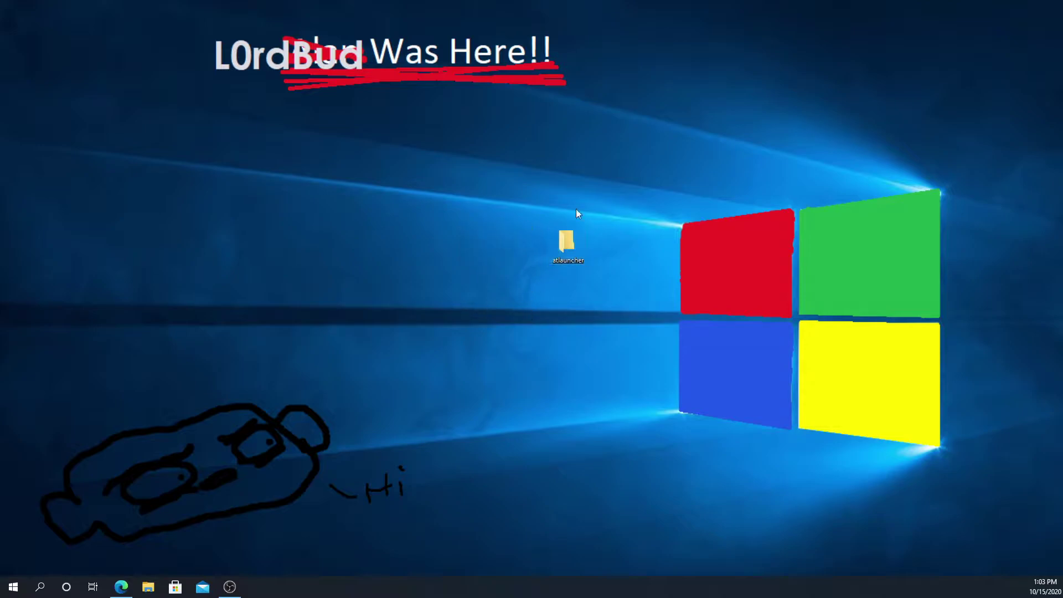
# - Move ATLauncher.exe from the Downloads folder into the atlauncher folder and minimize the folder window
pyautogui.doubleClick(553, 260)
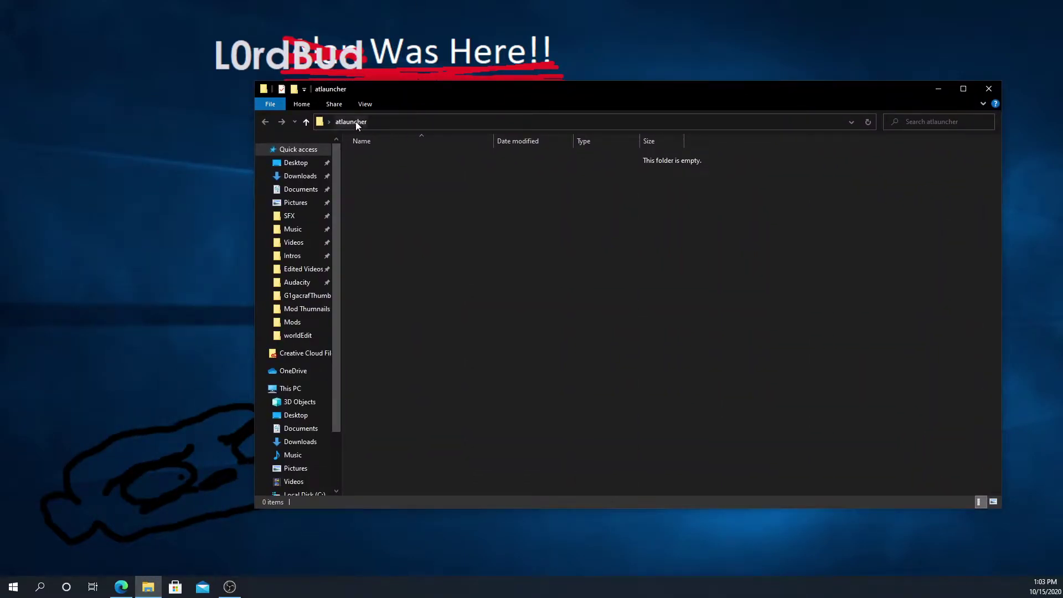
pyautogui.rightClick(148, 586)
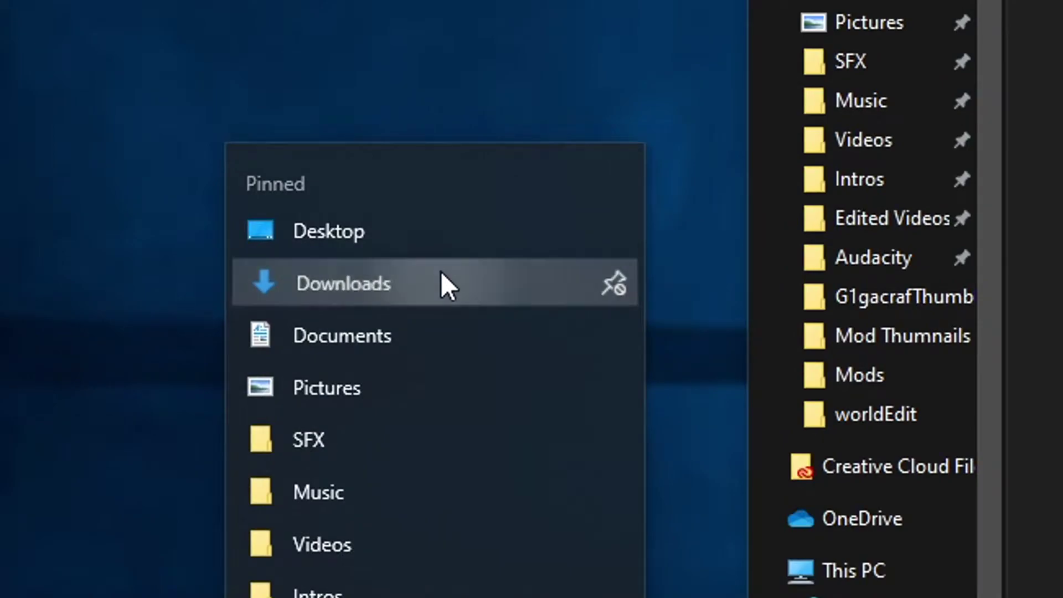
pyautogui.click(442, 273)
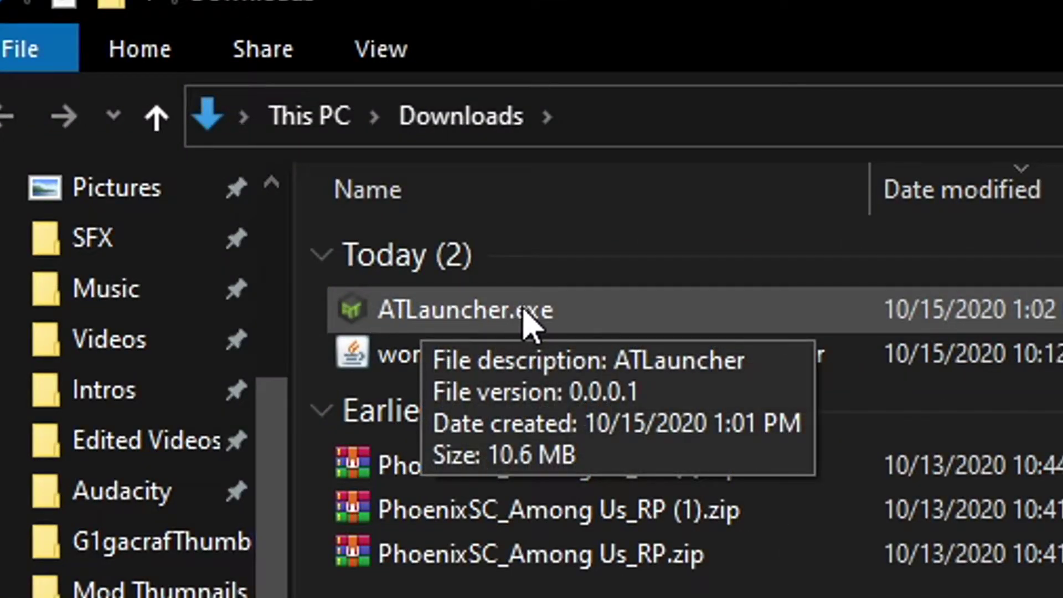
pyautogui.moveTo(525, 313); pyautogui.dragTo(600, 355)
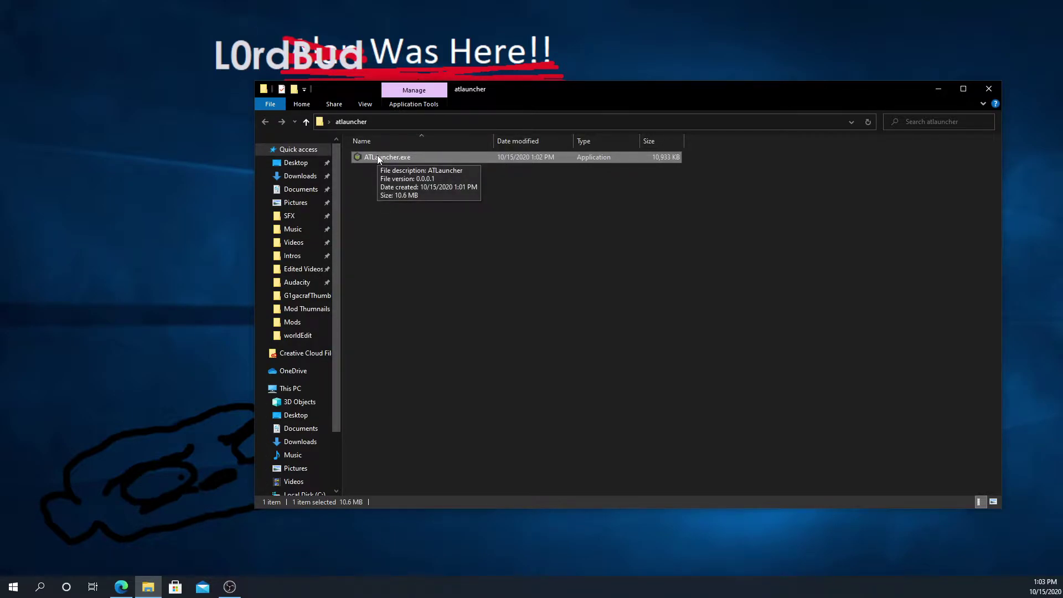
pyautogui.click(937, 89)
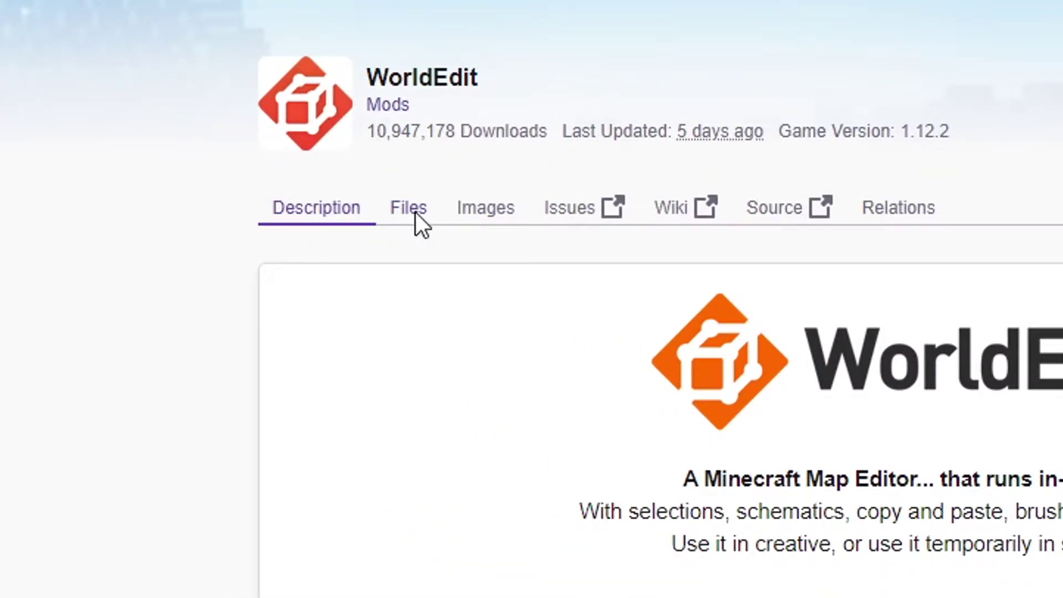
# - Download WorldEdit 7.2.0 Release Candidate 1 (Forge for MC 1.16.3) from the mod's file list
pyautogui.click(415, 212)
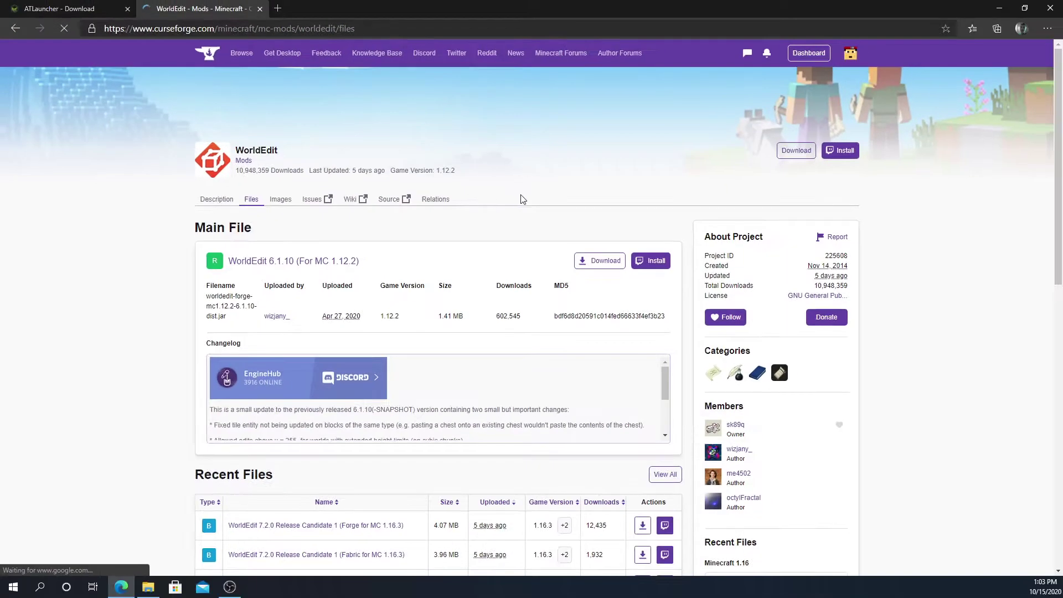
pyautogui.scroll(-4, 520, 221)
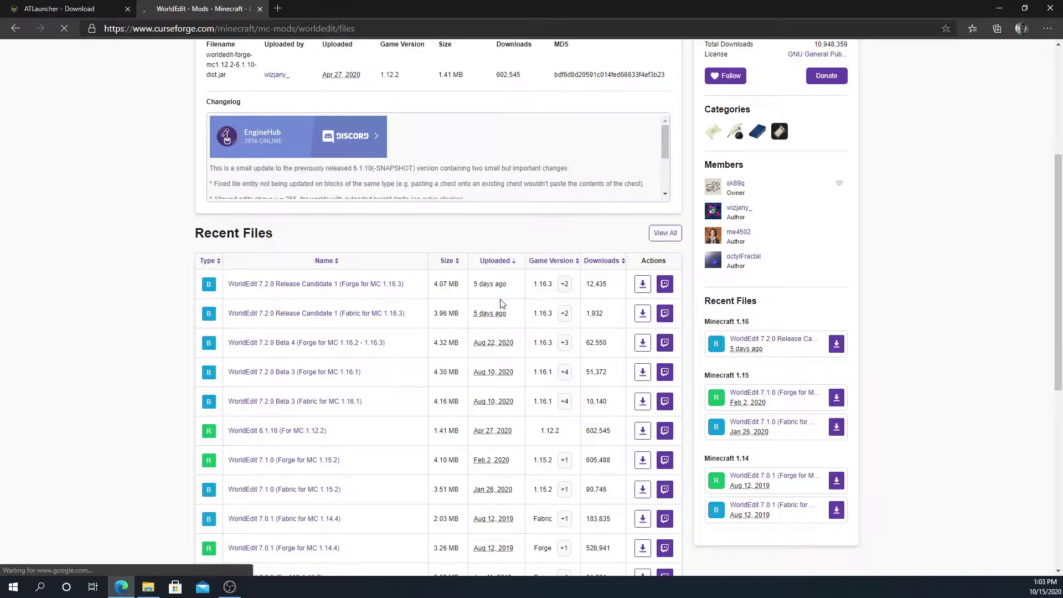
pyautogui.scroll(-1, 546, 304)
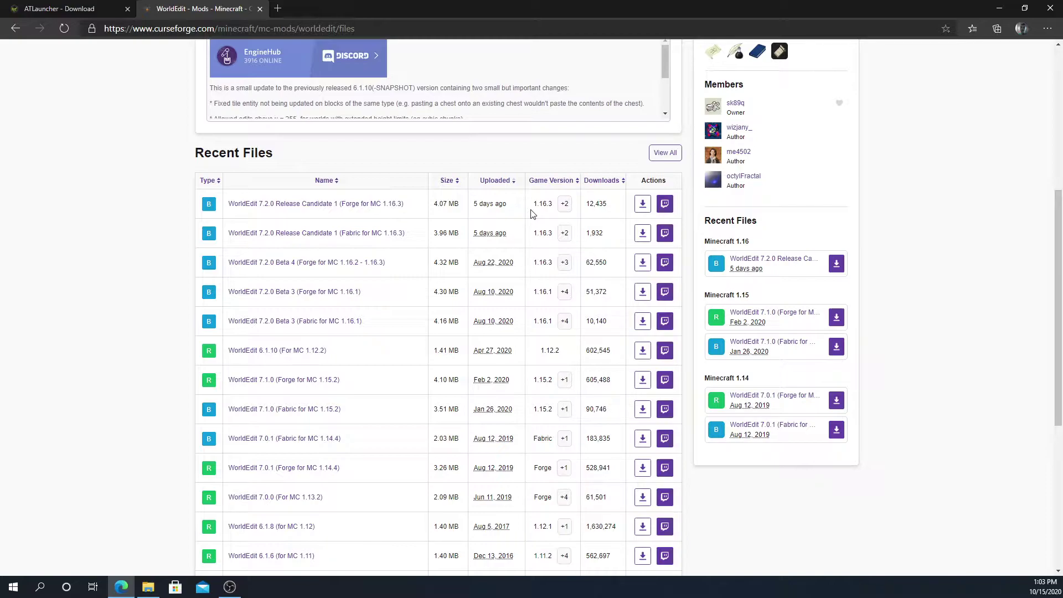
pyautogui.scroll(-3, 531, 213)
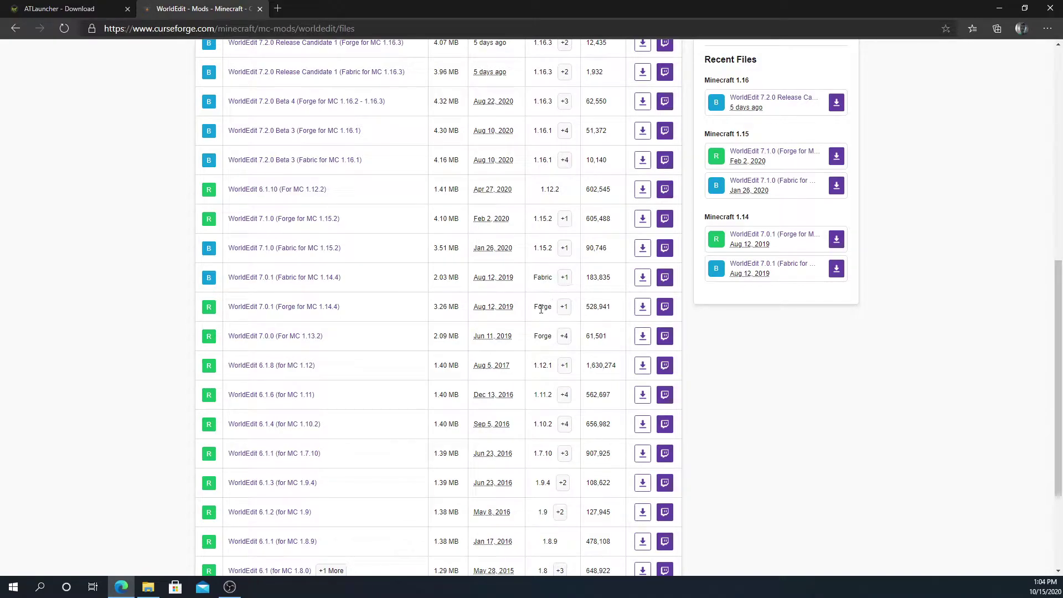
pyautogui.scroll(3, 537, 278)
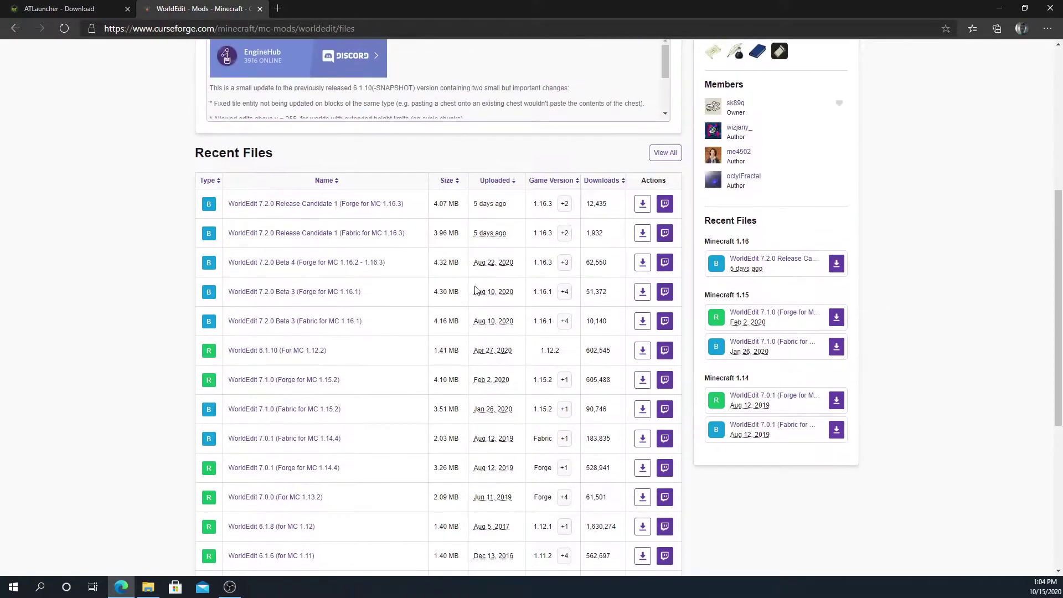
pyautogui.click(642, 203)
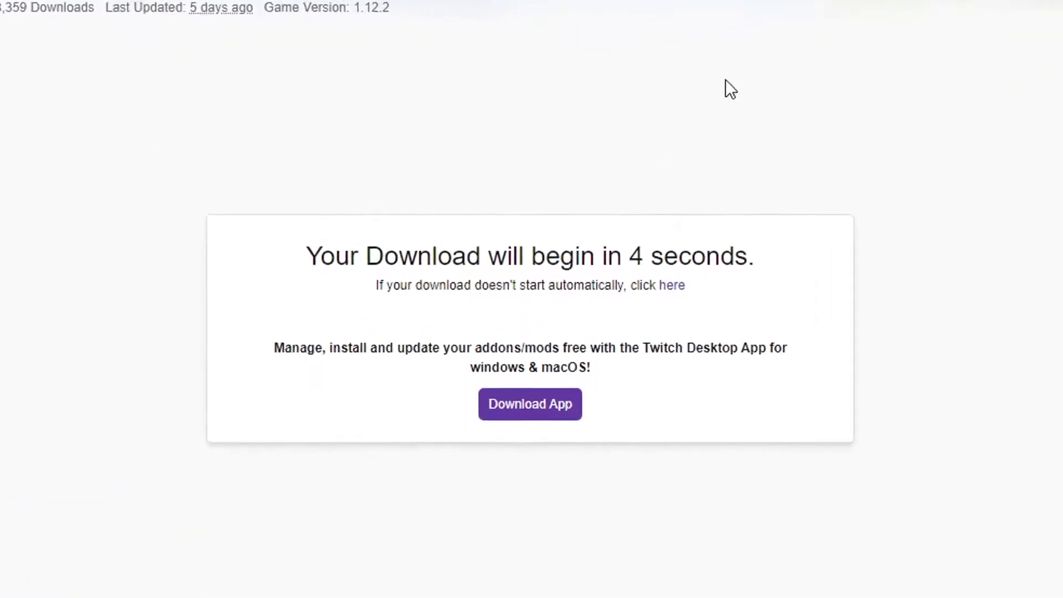
pyautogui.moveTo(362, 253); pyautogui.dragTo(778, 281)
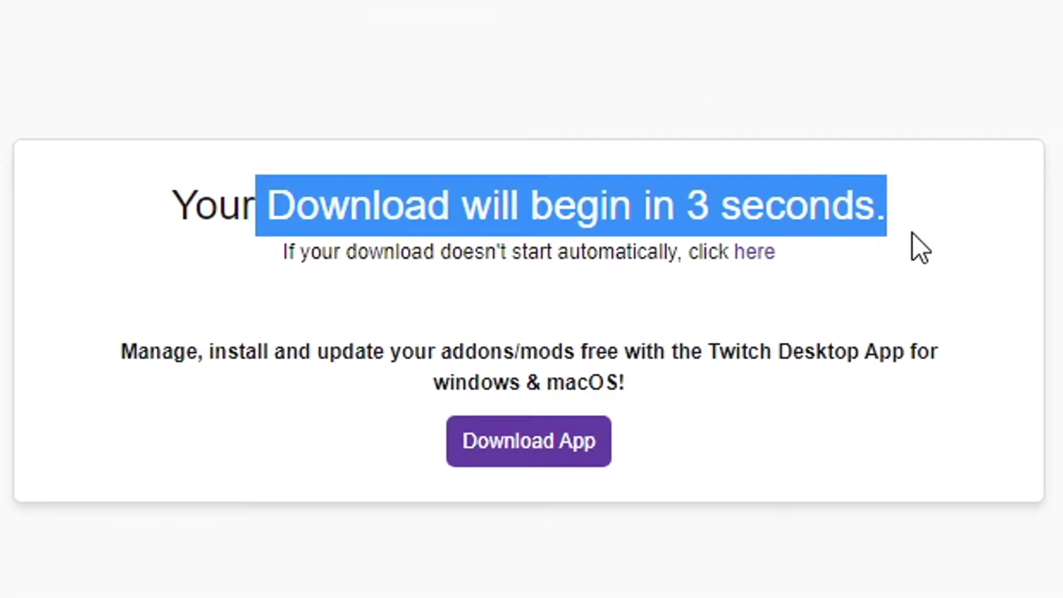
pyautogui.click(689, 226)
pyautogui.moveTo(692, 209); pyautogui.dragTo(716, 213)
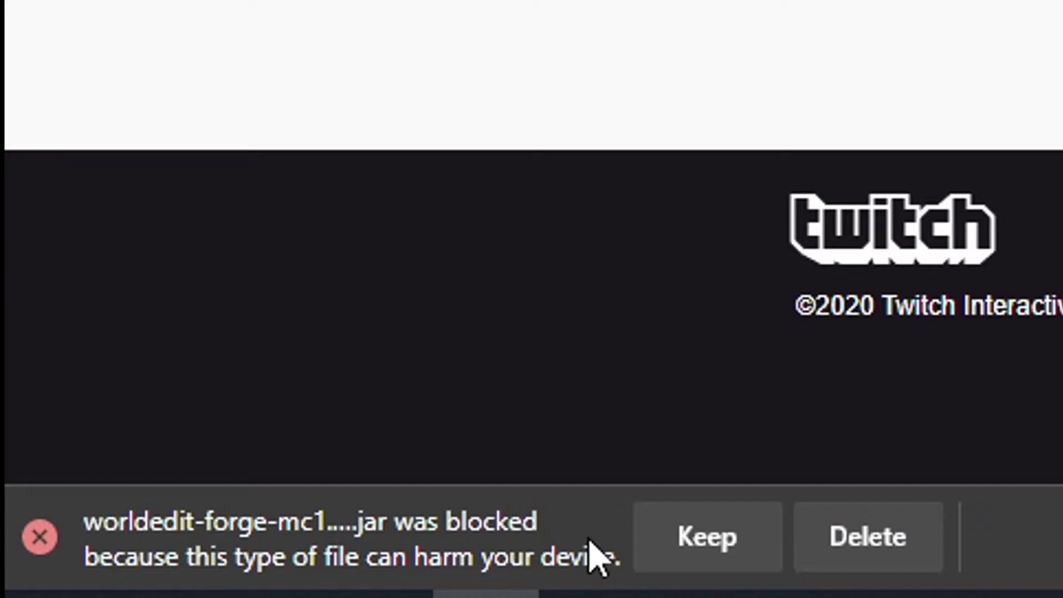
# - Keep the blocked WorldEdit jar file and dismiss the browser's download bar
pyautogui.click(719, 558)
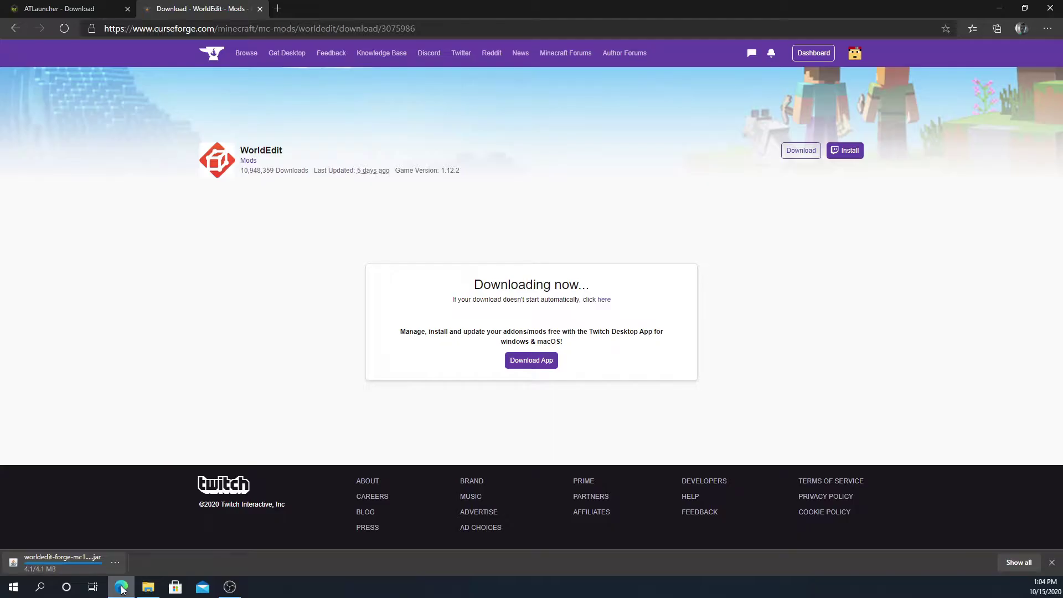
pyautogui.moveTo(121, 588)
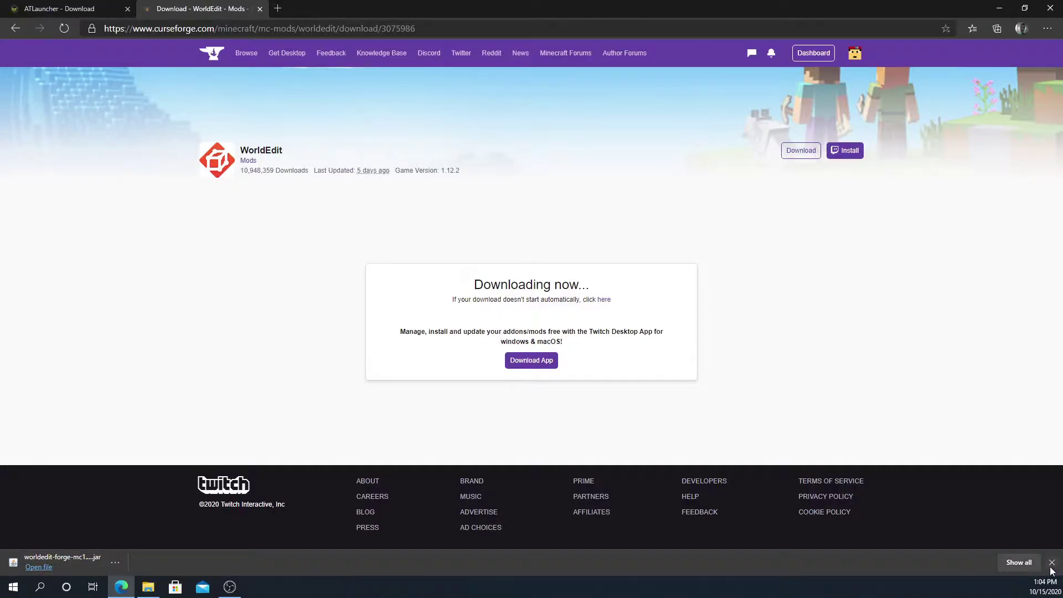
pyautogui.click(1051, 562)
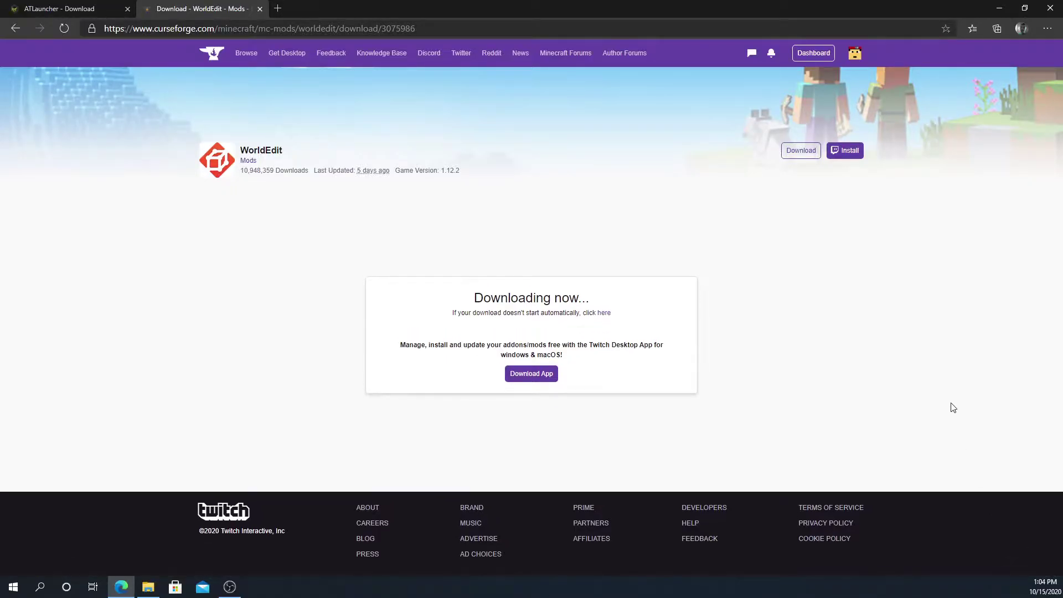
# - Run ATLauncher.exe from the atlauncher desktop folder, check the folder's contents and close its window
pyautogui.click(1003, 8)
pyautogui.doubleClick(570, 245)
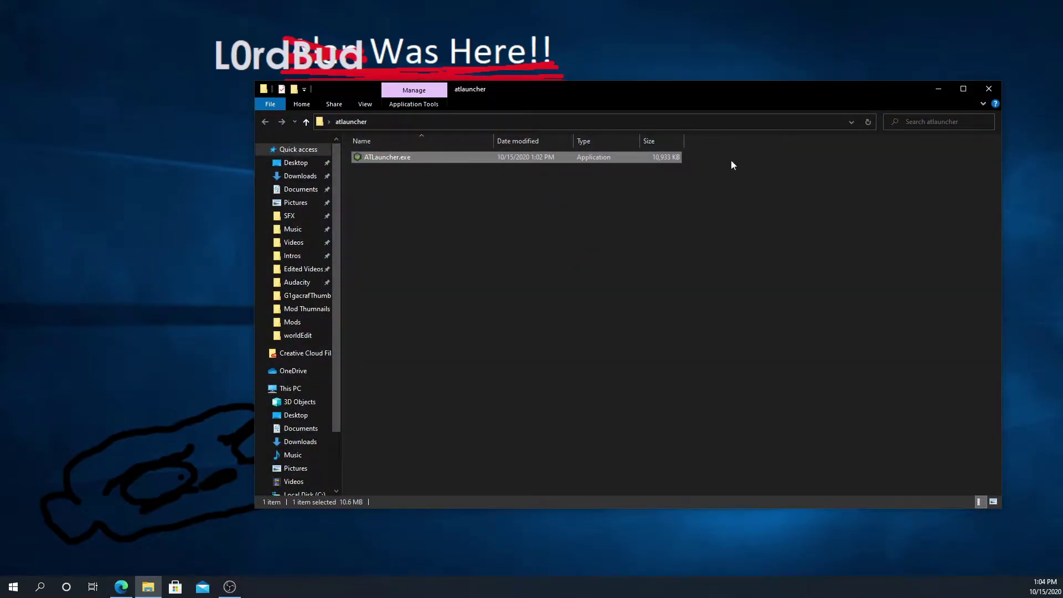
pyautogui.click(986, 88)
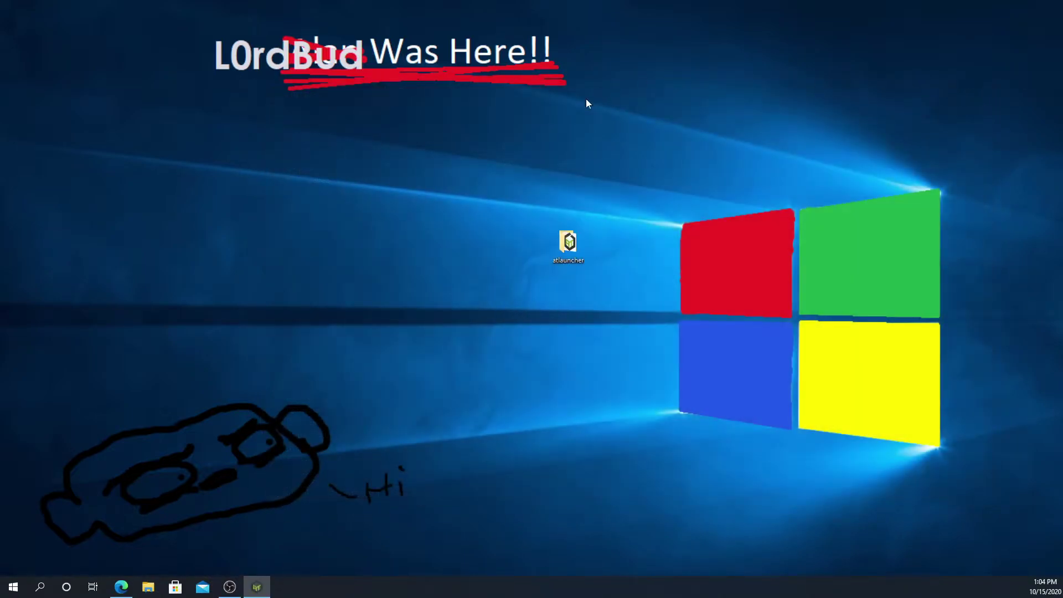
pyautogui.doubleClick(565, 248)
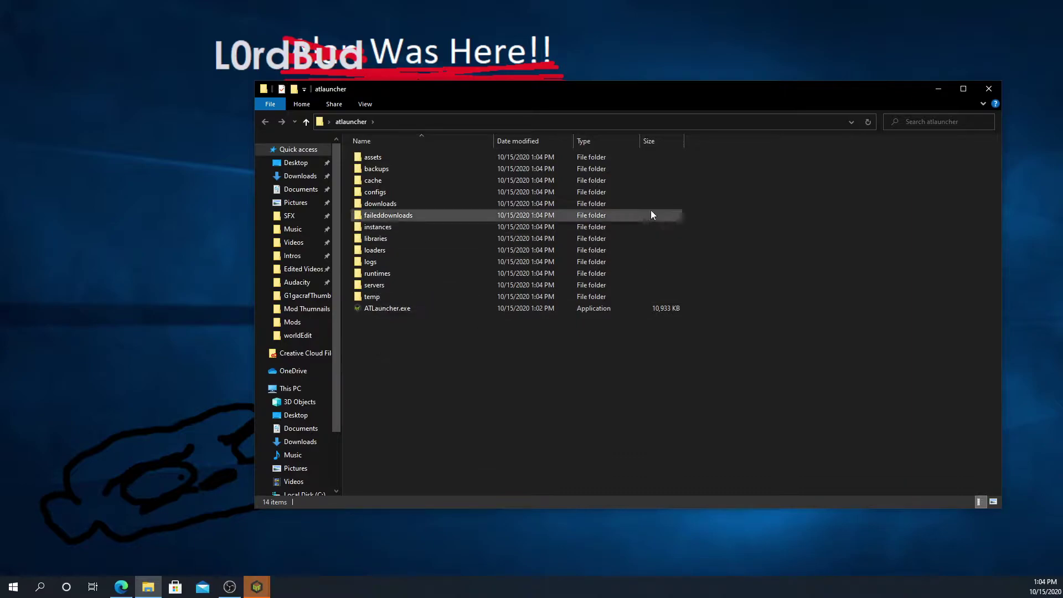
pyautogui.click(987, 93)
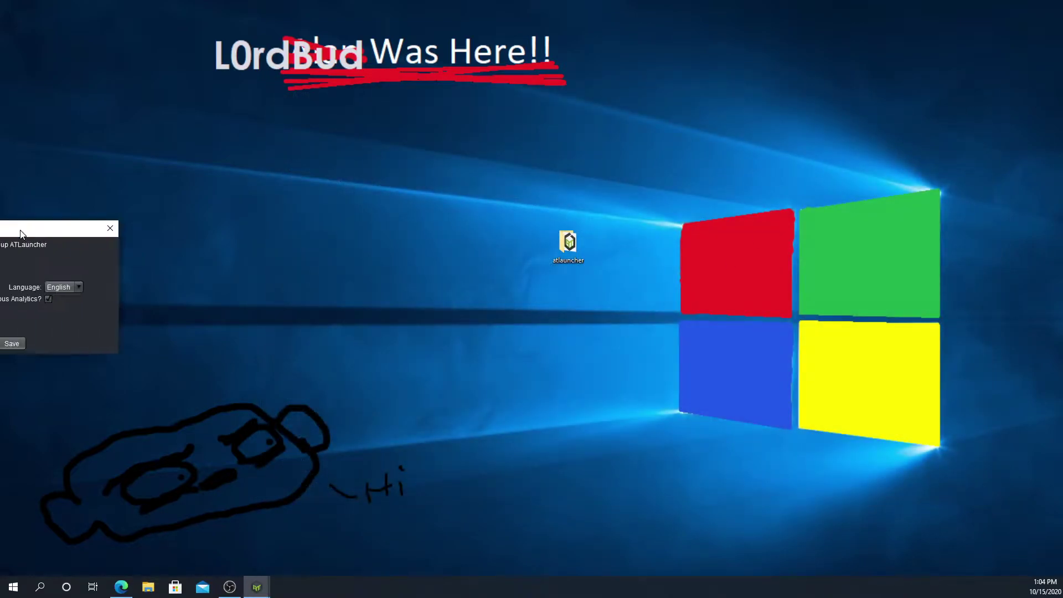
# - Move the ATLauncher Setup dialog into view and save it with English and anonymous analytics enabled
pyautogui.moveTo(52, 234); pyautogui.dragTo(549, 242)
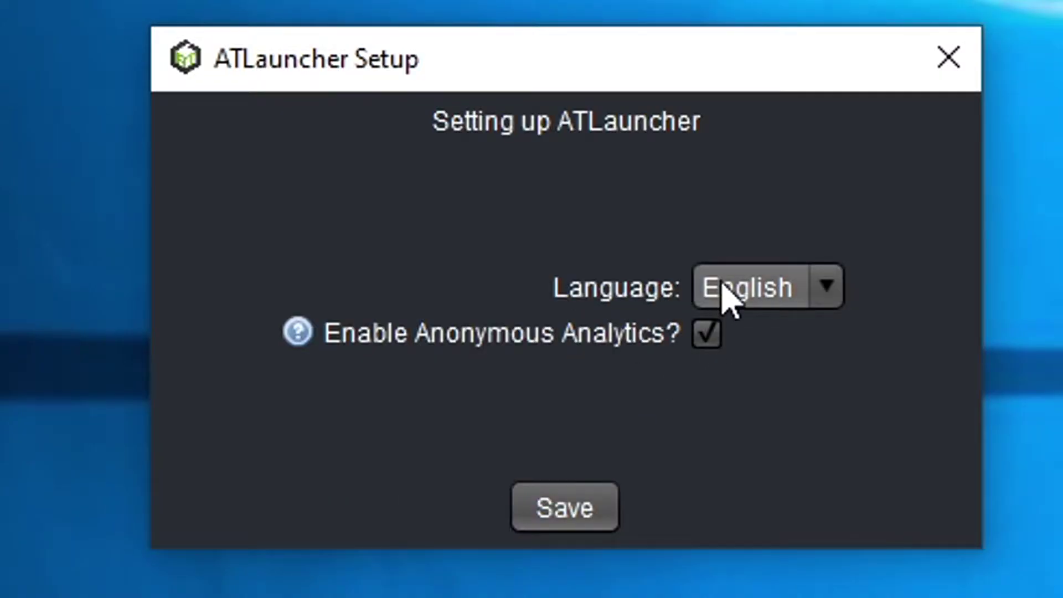
pyautogui.click(563, 525)
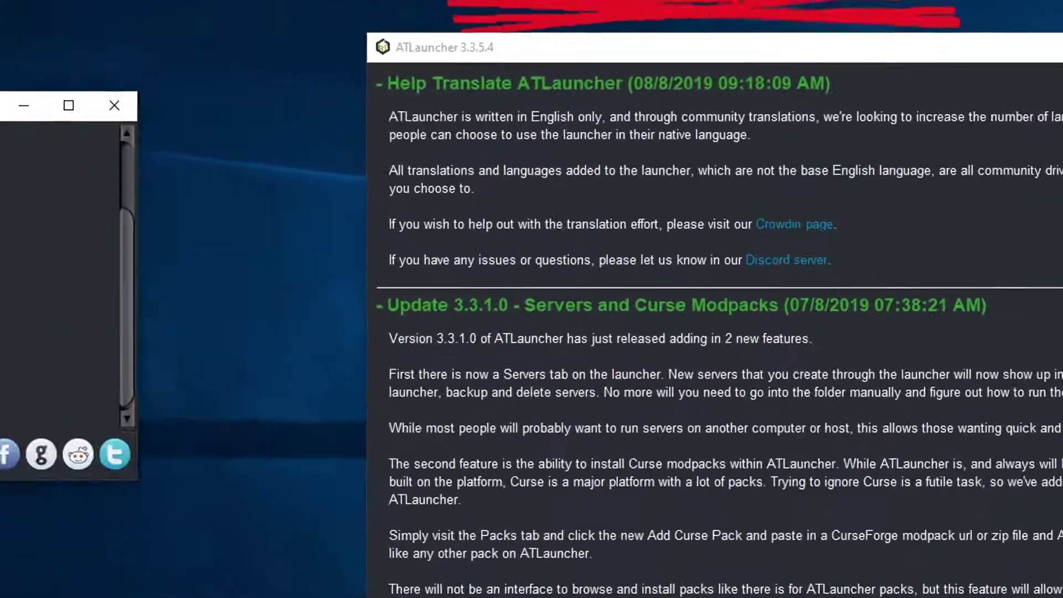
# - Move the ATLauncher Console window into view and minimize it
pyautogui.moveTo(11, 131); pyautogui.dragTo(322, 96)
pyautogui.moveTo(709, 81); pyautogui.dragTo(710, 81)
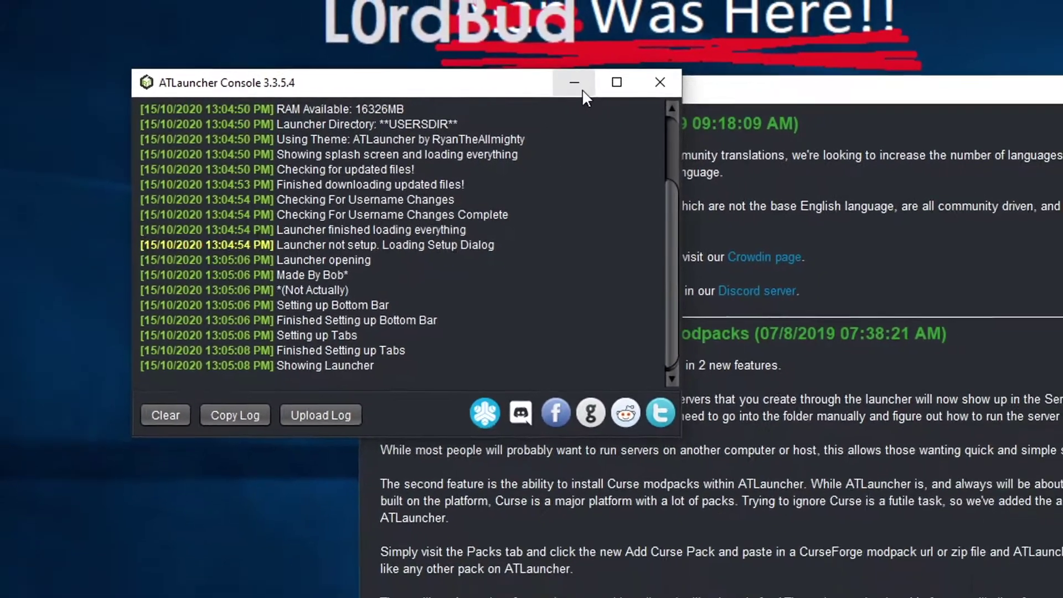
pyautogui.click(791, 72)
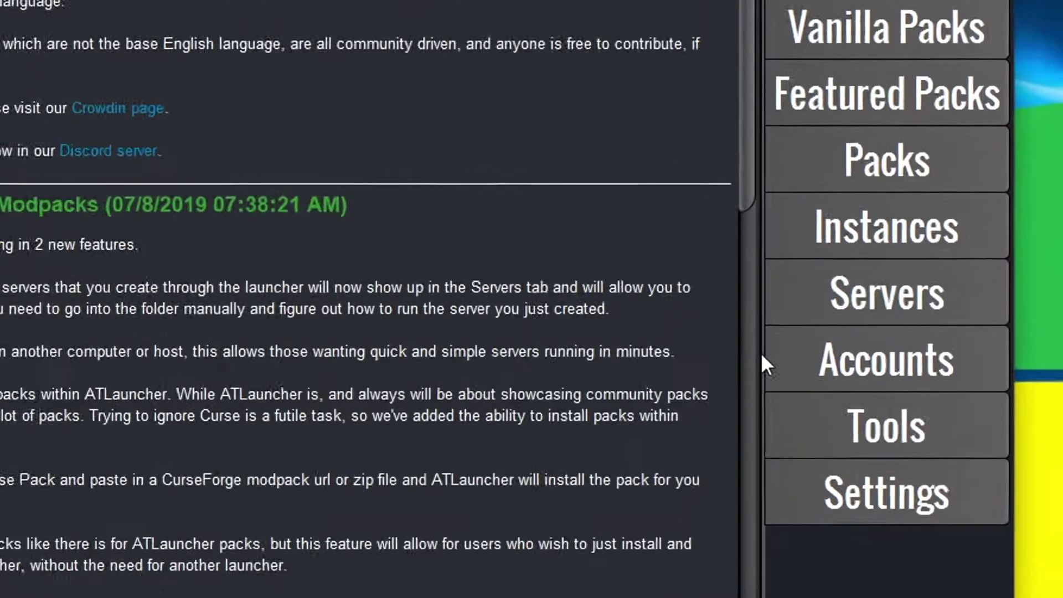
# - Add a Minecraft account in the Accounts section with its username/email and account password, and switch to it
pyautogui.click(767, 364)
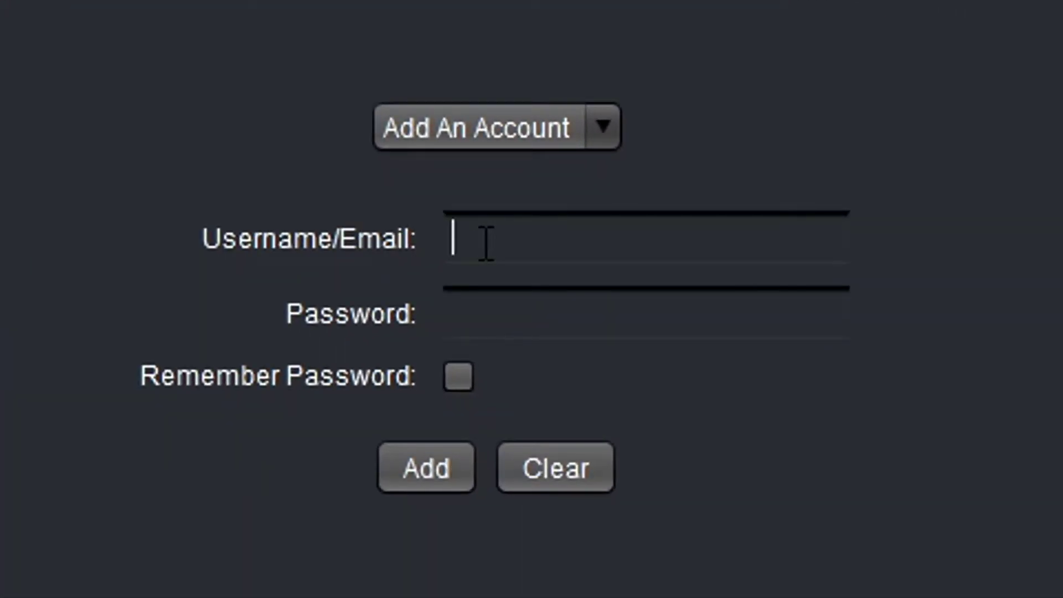
pyautogui.write('email.com')
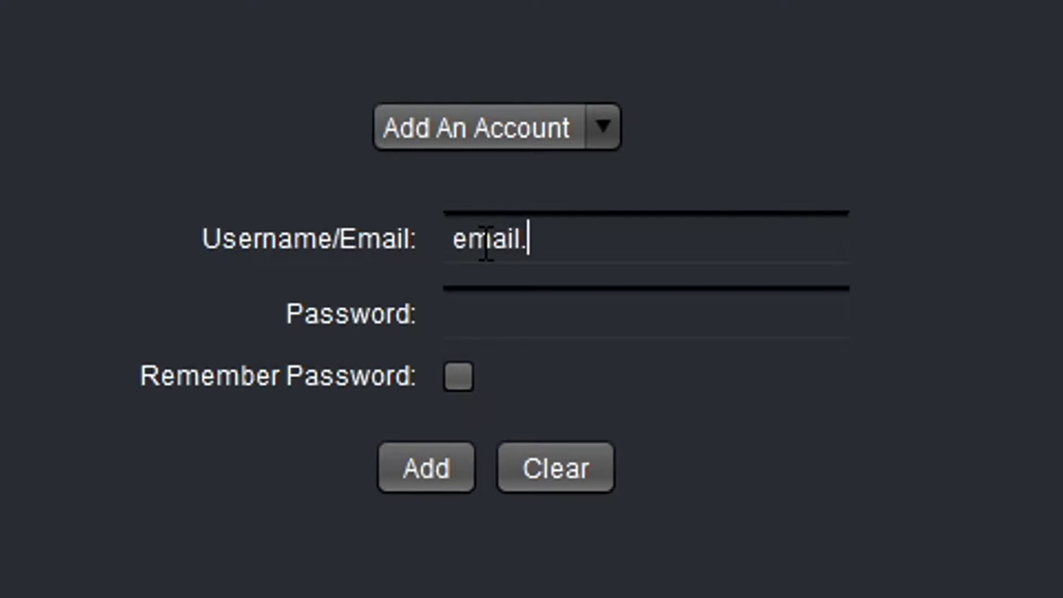
pyautogui.click(523, 321)
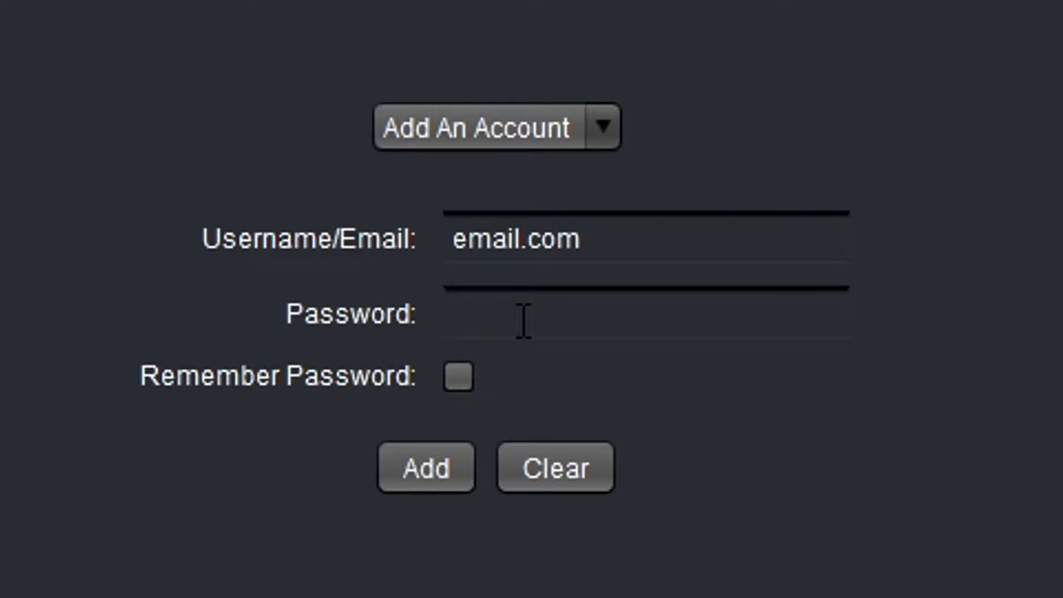
pyautogui.write('*********')
pyautogui.press('Return')
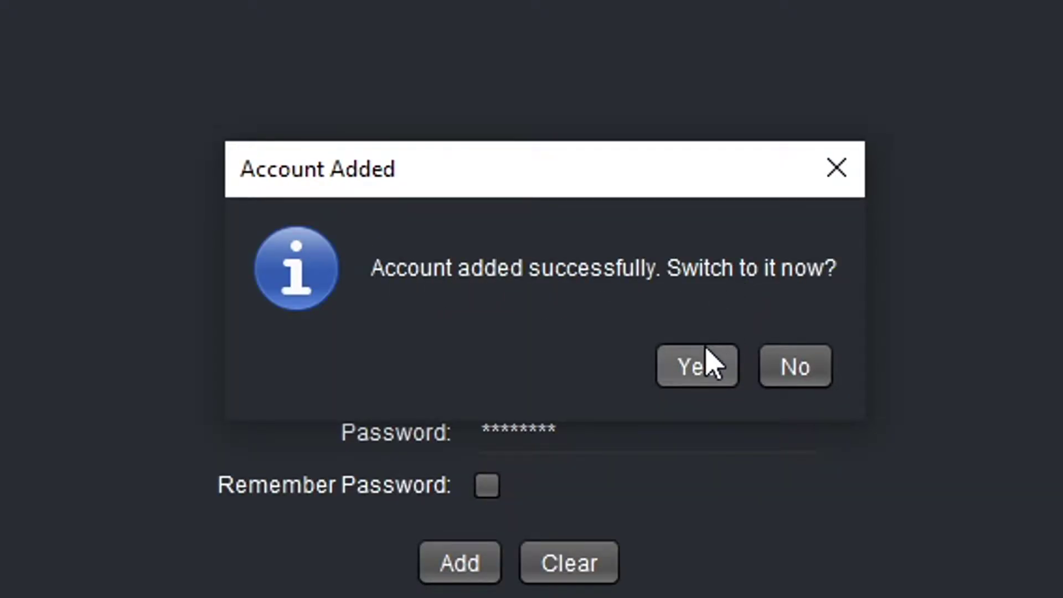
pyautogui.click(703, 362)
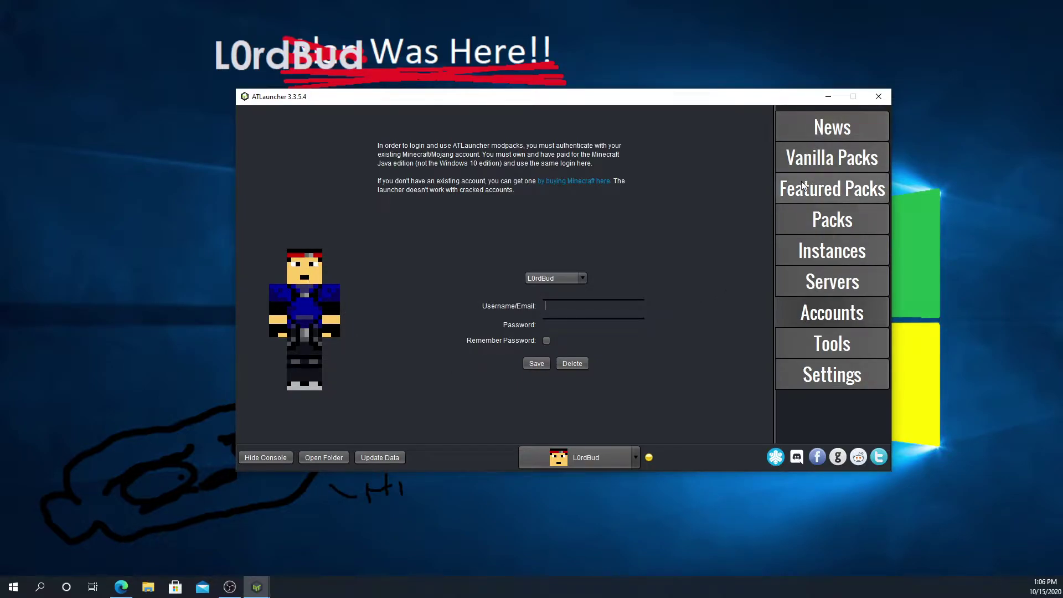
# - Look through the modpacks offered under Packs, Featured Packs and Vanilla Packs
pyautogui.click(802, 214)
pyautogui.scroll(-5, 377, 365)
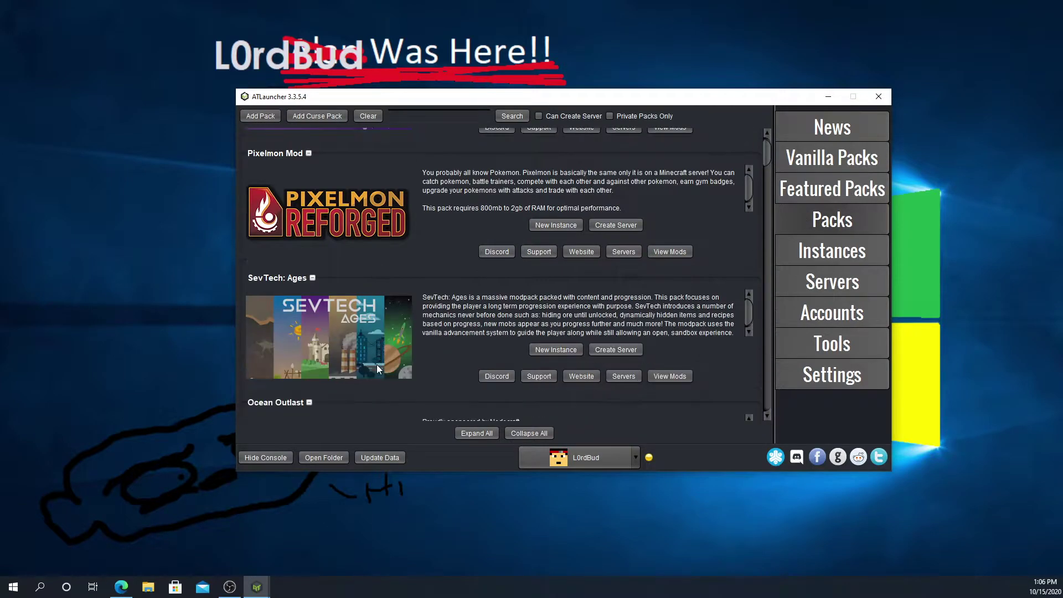
pyautogui.scroll(-3, 376, 364)
pyautogui.click(800, 189)
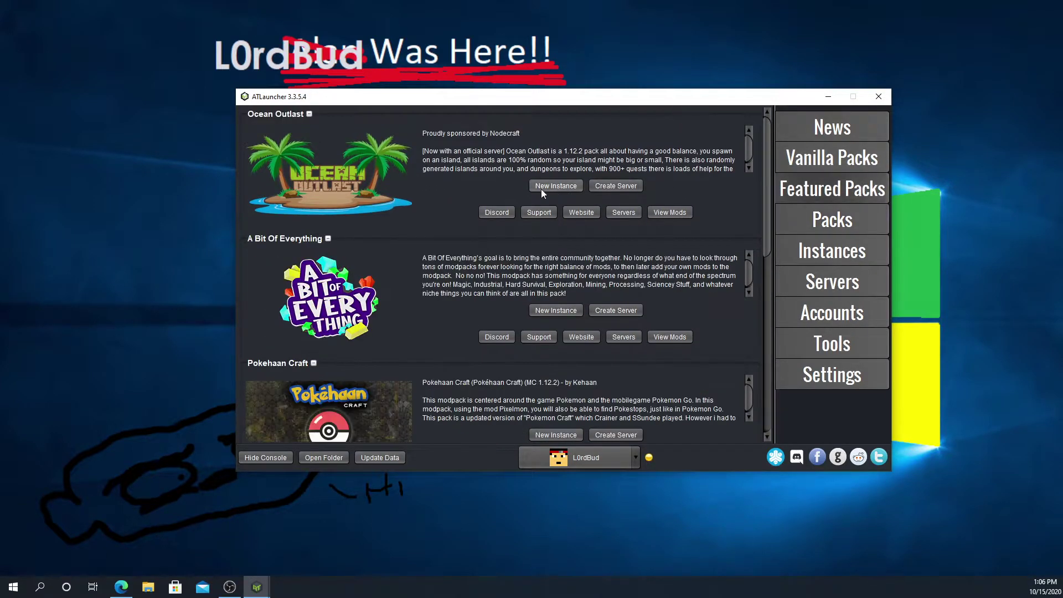
pyautogui.scroll(-3, 379, 282)
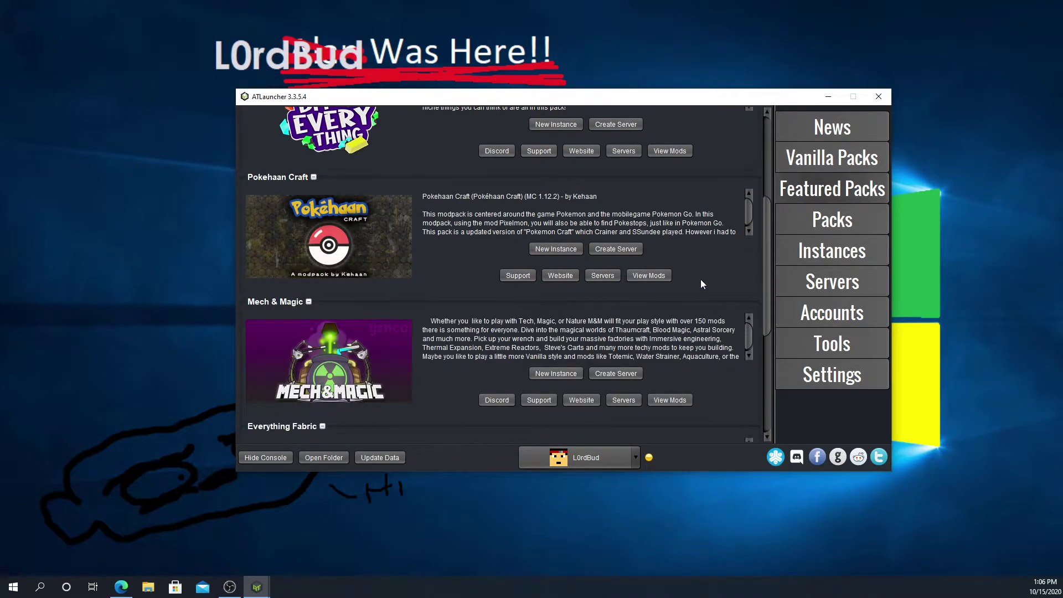
pyautogui.click(824, 165)
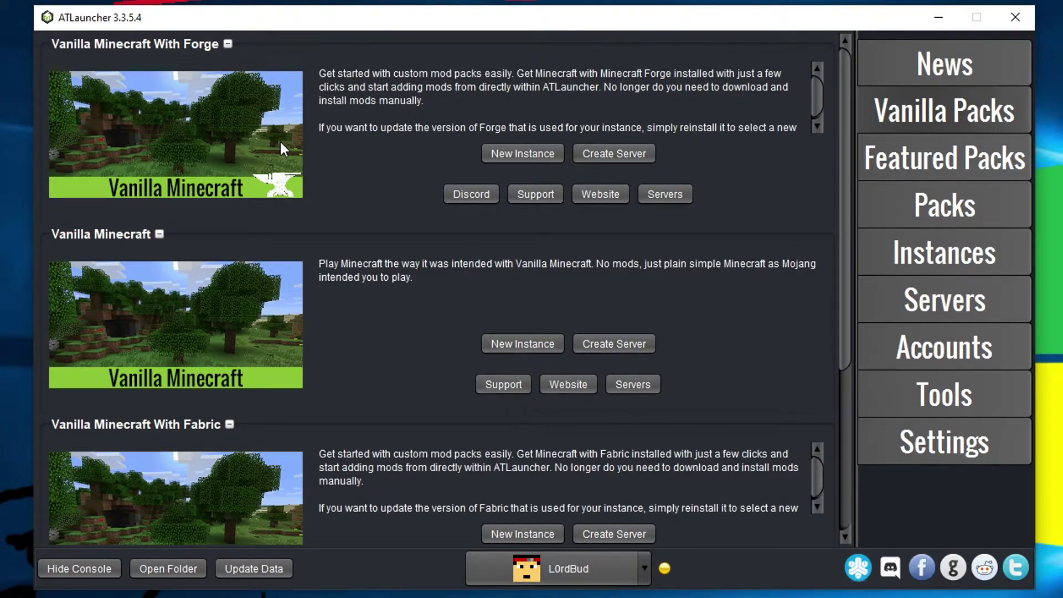
pyautogui.scroll(-3, 281, 144)
pyautogui.scroll(-2, 212, 345)
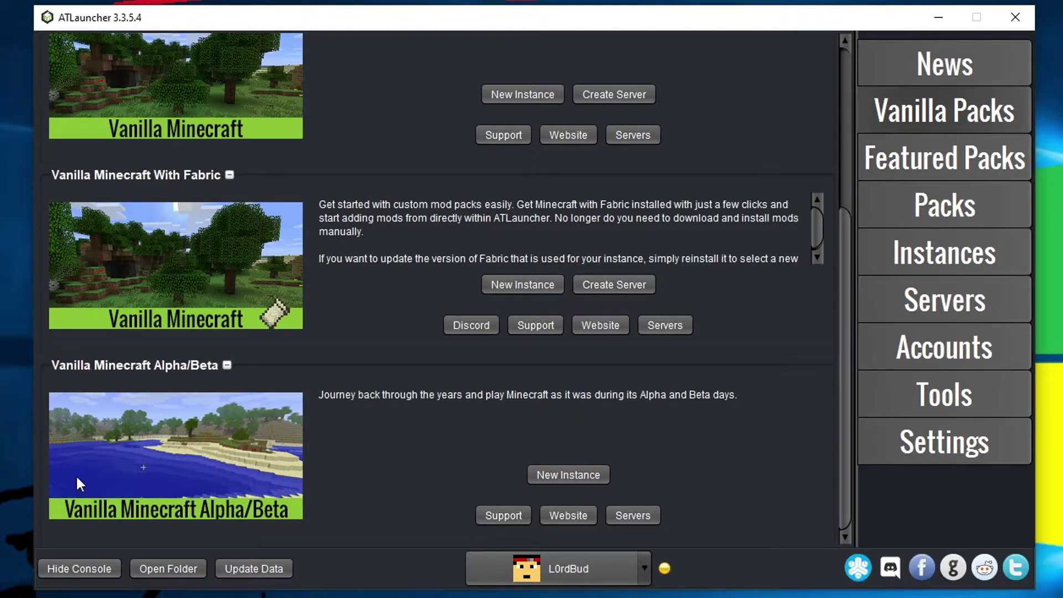
pyautogui.scroll(3, 191, 468)
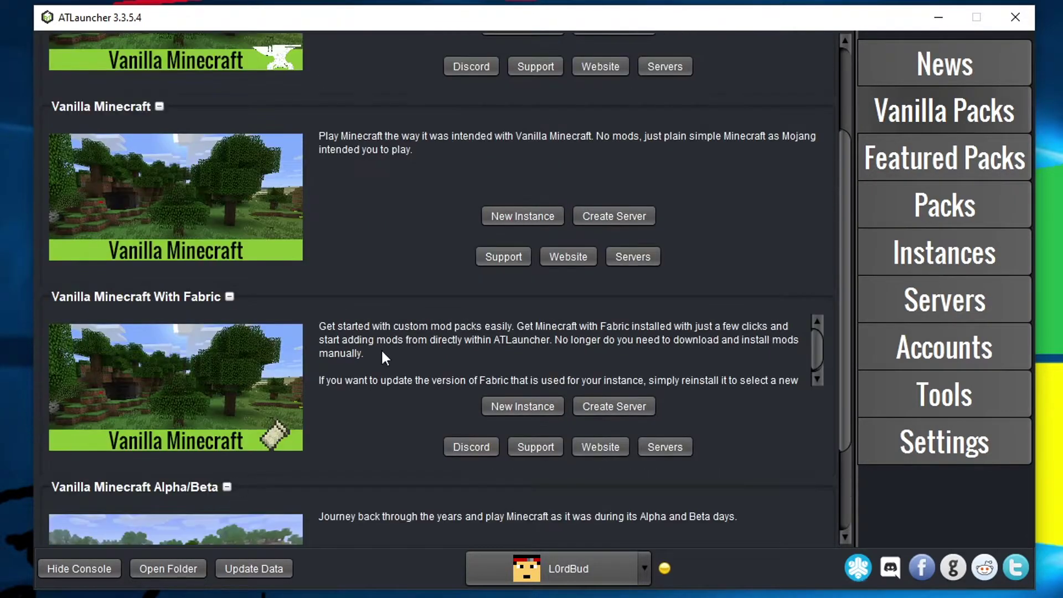
pyautogui.scroll(2, 251, 411)
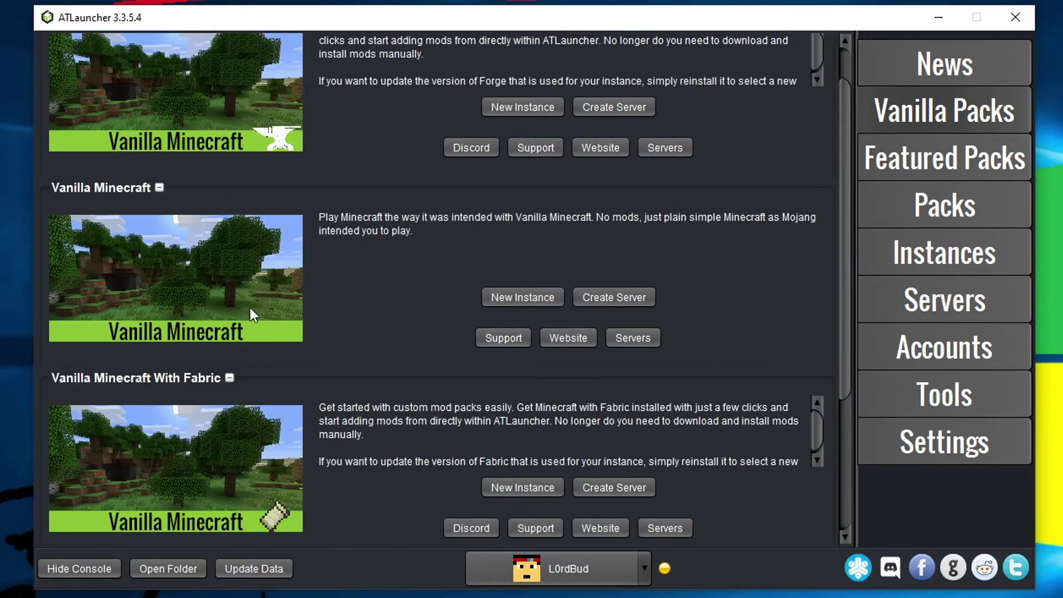
pyautogui.scroll(1, 172, 301)
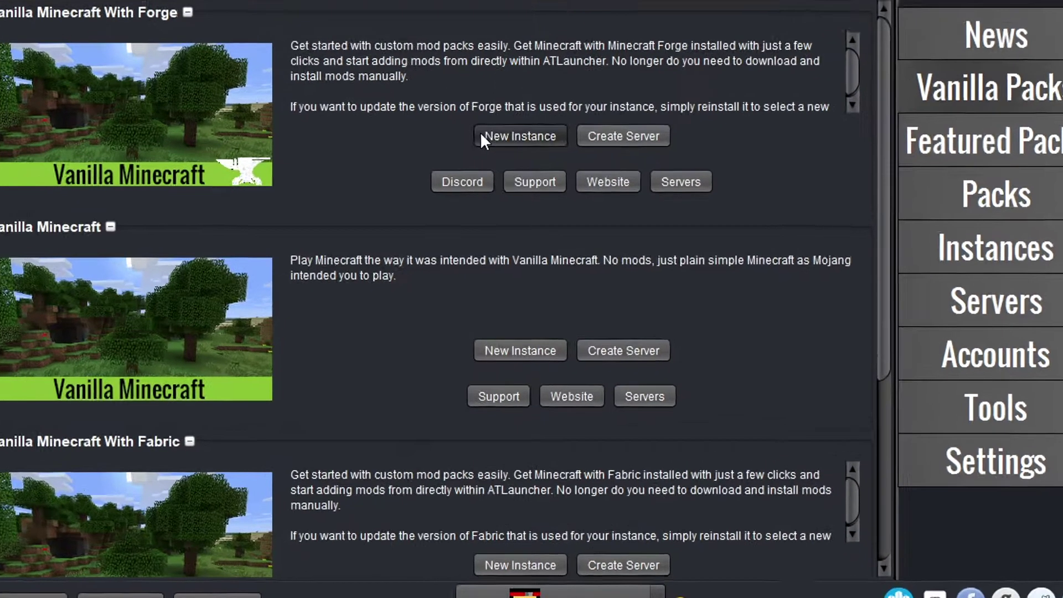
# - Install a new Vanilla Minecraft With Forge instance named worldedit with version 1.16.3 and loader version 34.1.19
pyautogui.click(485, 154)
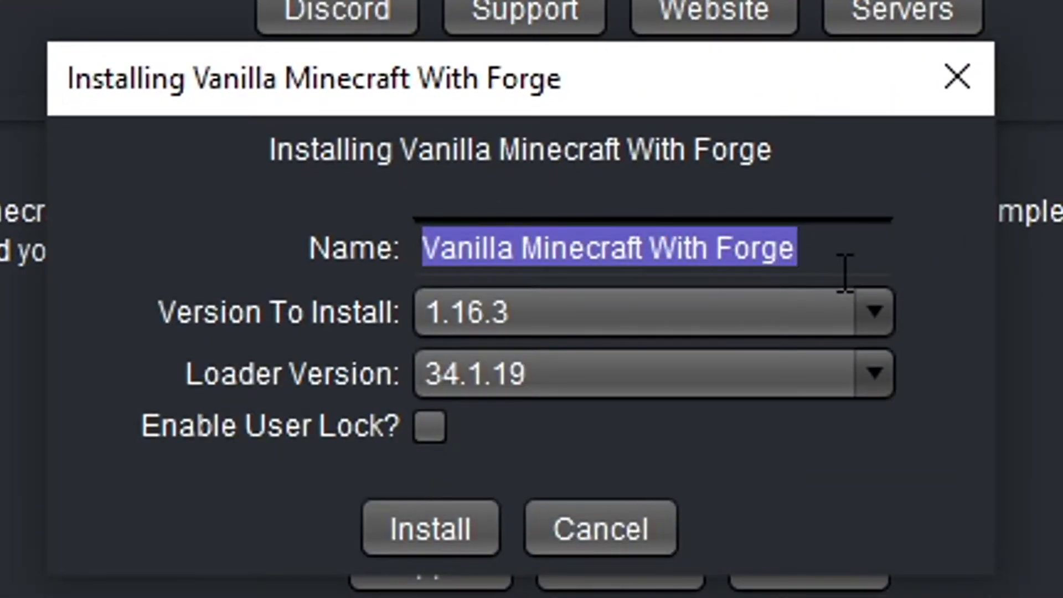
pyautogui.write('worl')
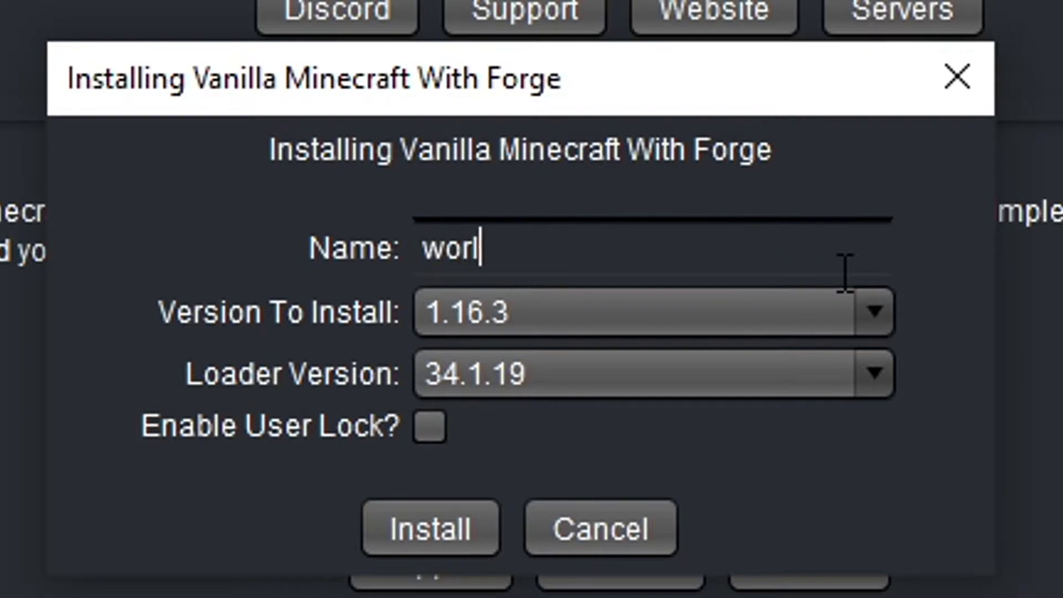
pyautogui.write('dedit')
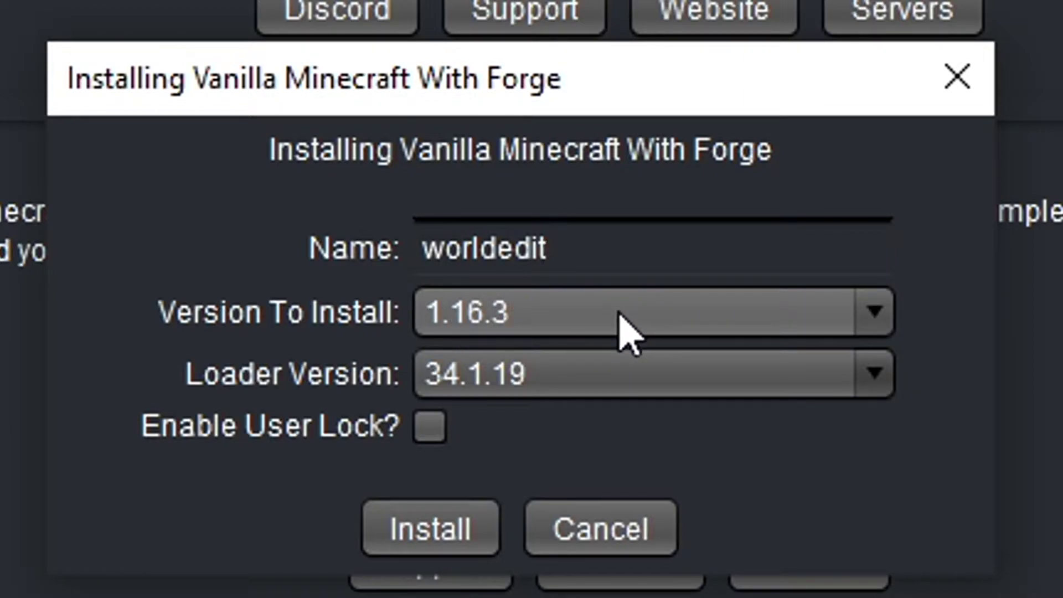
pyautogui.click(508, 368)
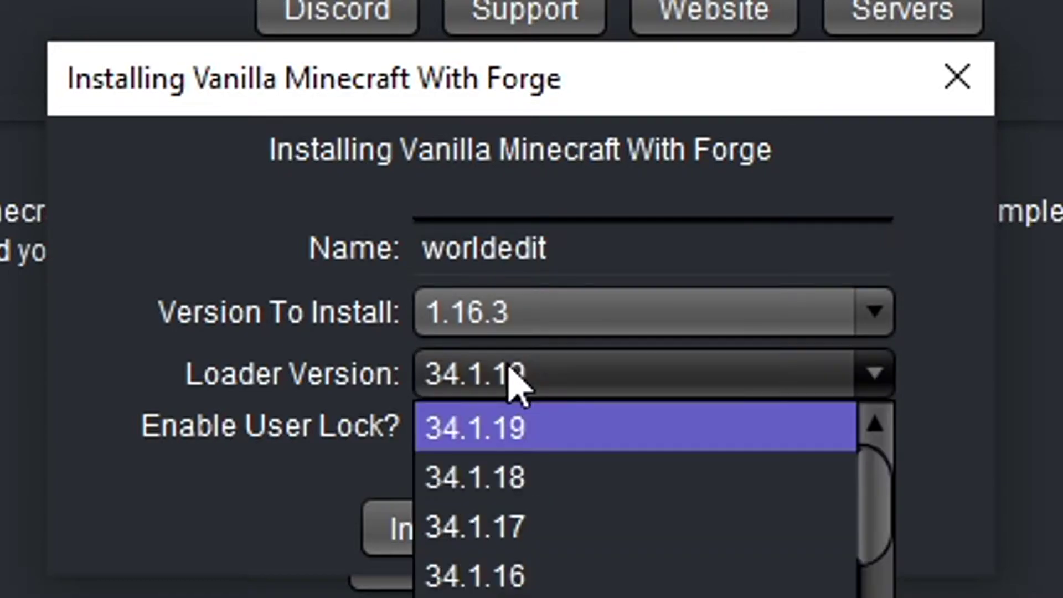
pyautogui.click(508, 438)
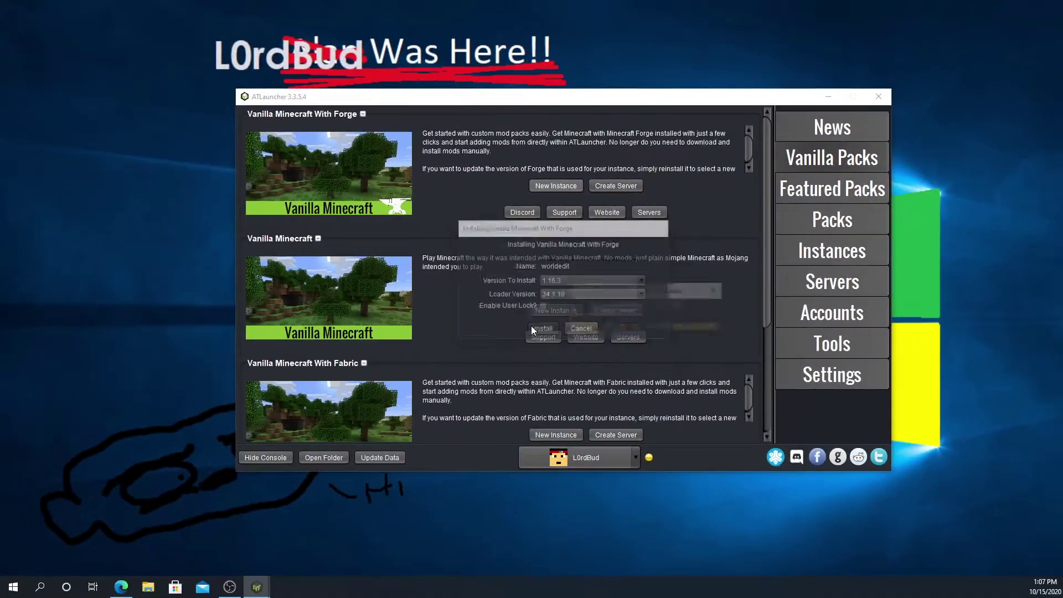
pyautogui.click(430, 529)
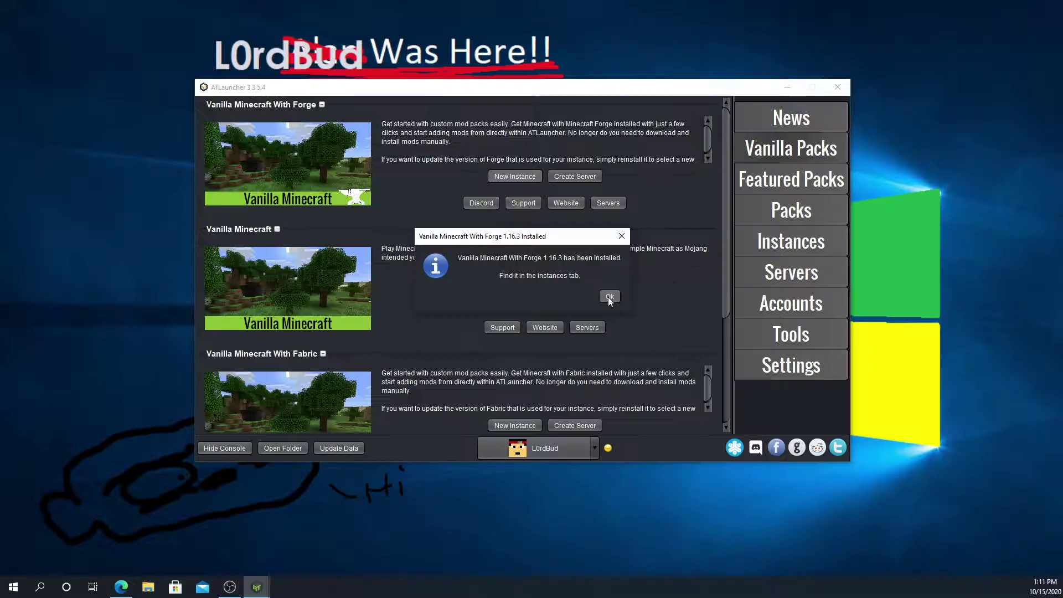
pyautogui.click(827, 396)
# - Find the Forge 1.16.3 WorldEdit instance in the instances list and open the mods folder inside its instance folder
pyautogui.click(754, 247)
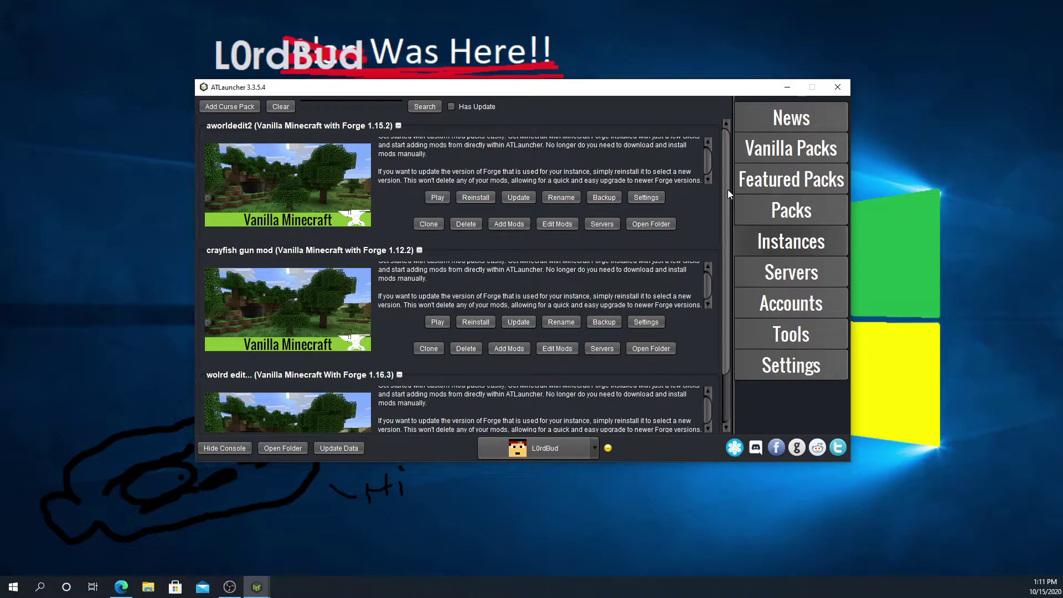
pyautogui.moveTo(726, 187); pyautogui.dragTo(715, 258)
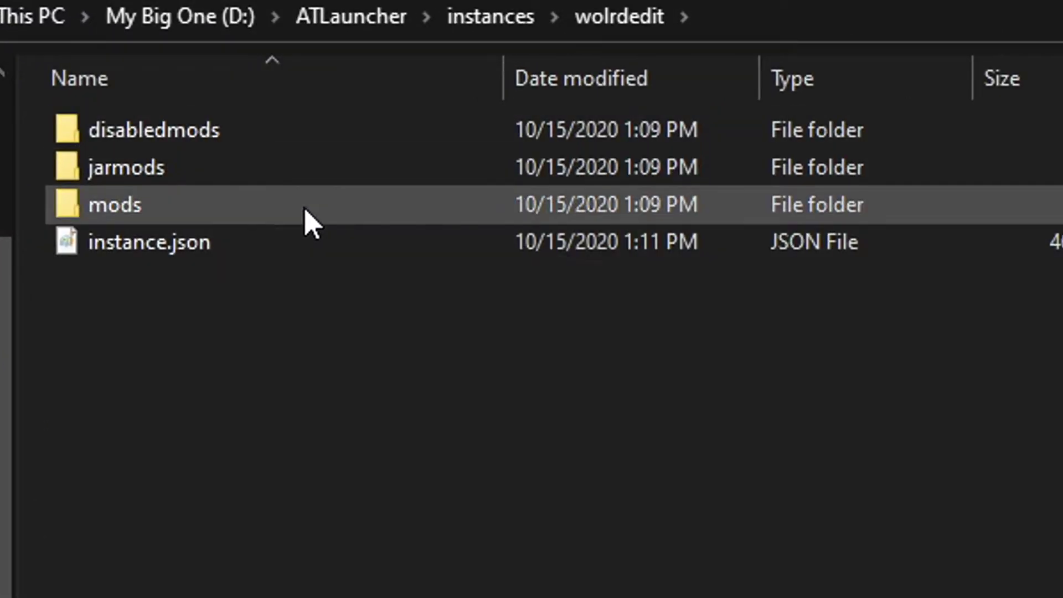
pyautogui.click(72, 220)
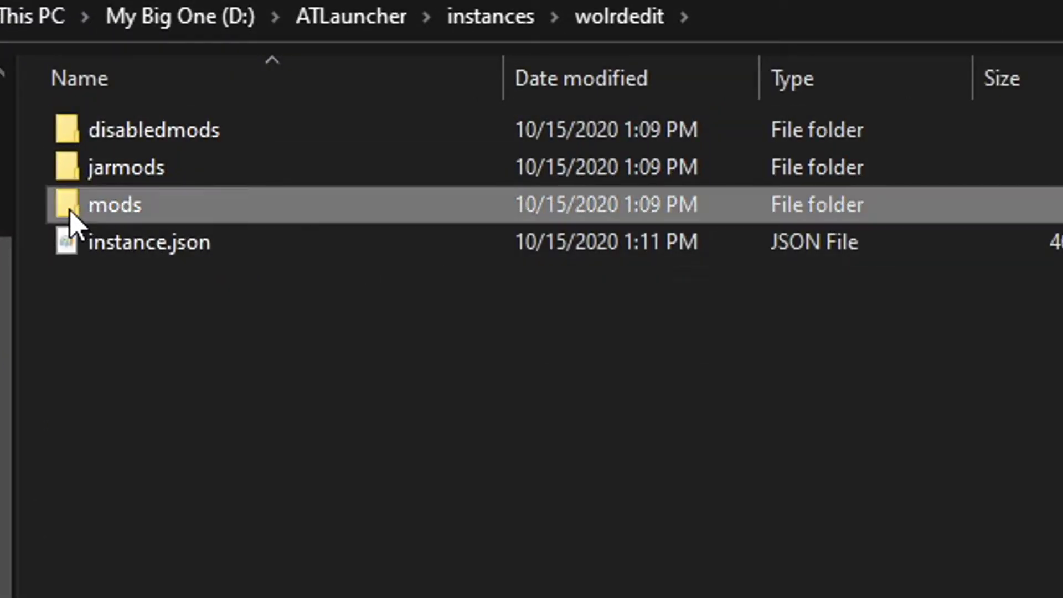
pyautogui.doubleClick(72, 220)
# - Copy worldedit-forge-mc1.16.3-7.2.0-rc-01 (1).jar from Downloads into the instance's mods folder and close the Downloads window
pyautogui.rightClick(202, 586)
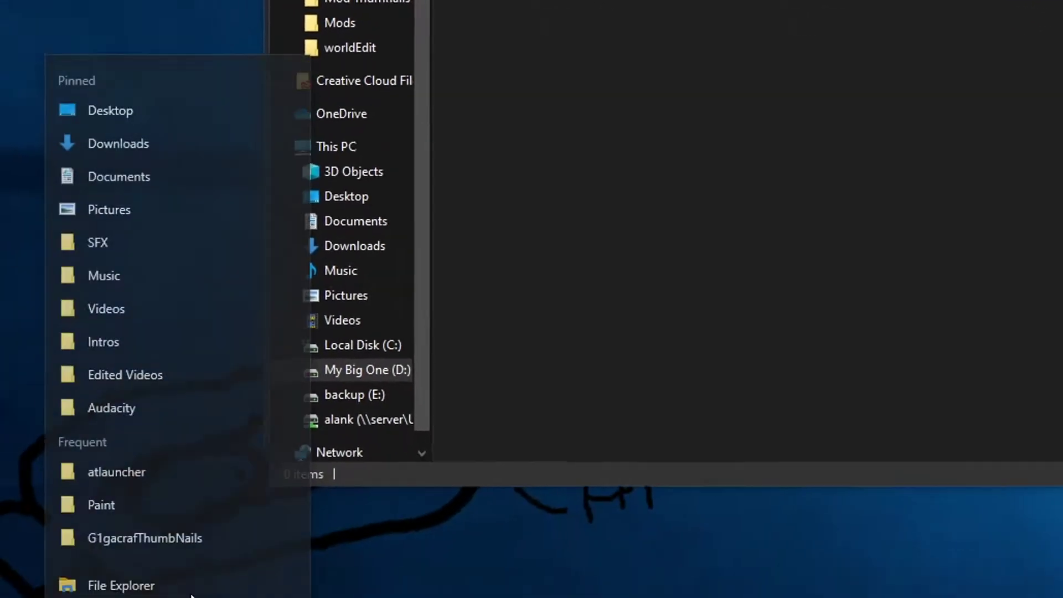
pyautogui.click(117, 141)
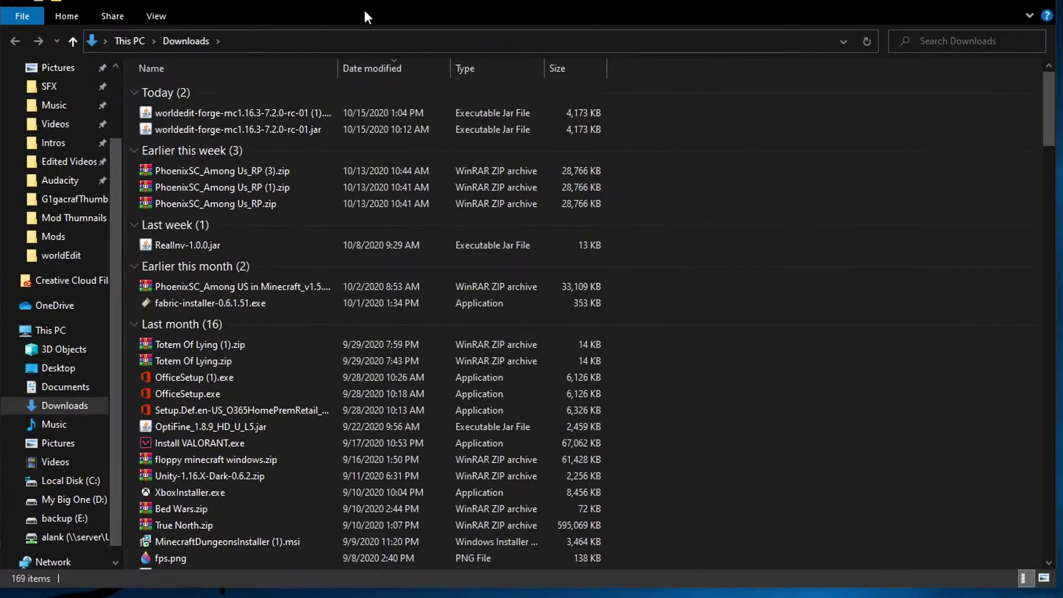
pyautogui.moveTo(364, 10); pyautogui.dragTo(347, 270)
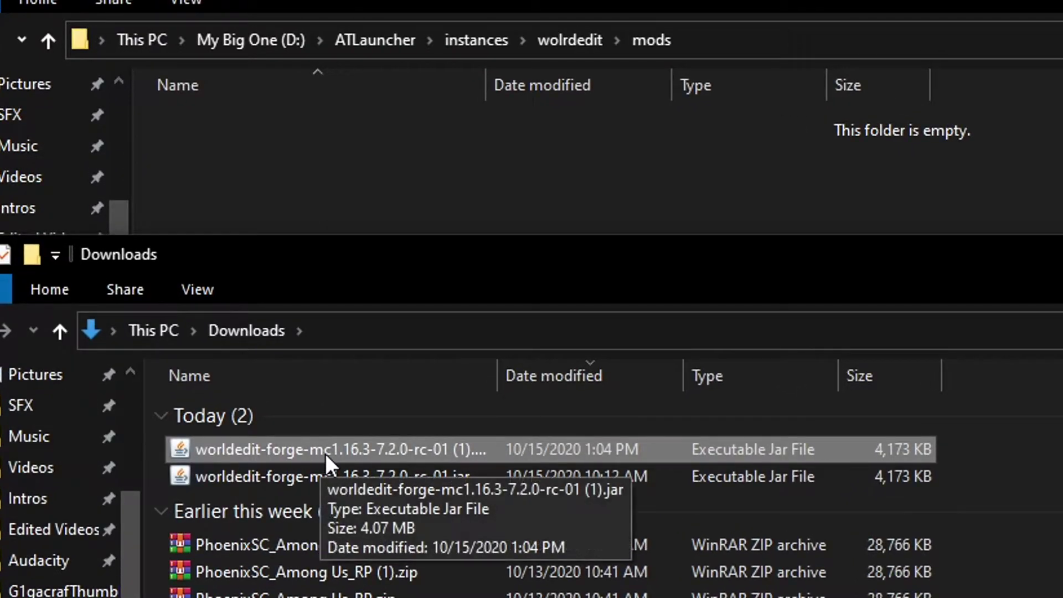
pyautogui.moveTo(323, 454); pyautogui.dragTo(375, 213)
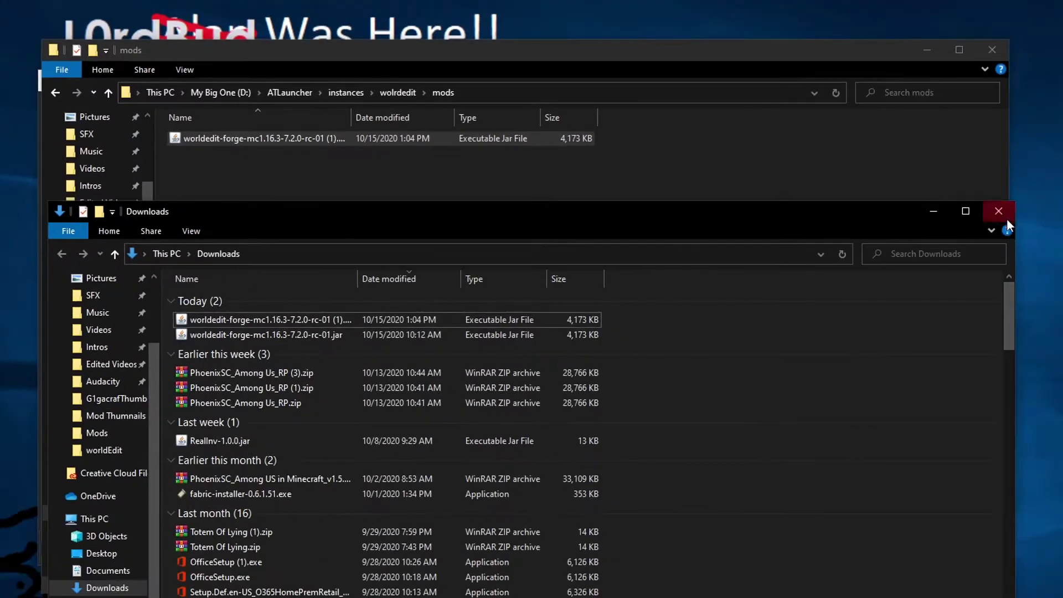
pyautogui.click(998, 211)
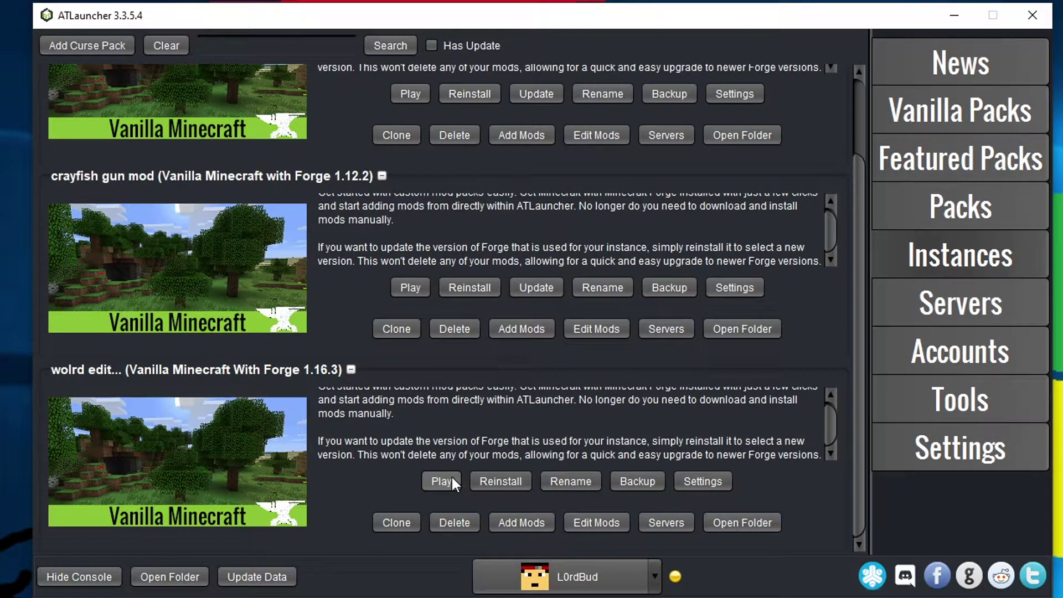
# - Launch the WorldEdit Forge 1.16.3 instance and set Minecraft's GUI Scale to 2 in the video settings
pyautogui.click(442, 481)
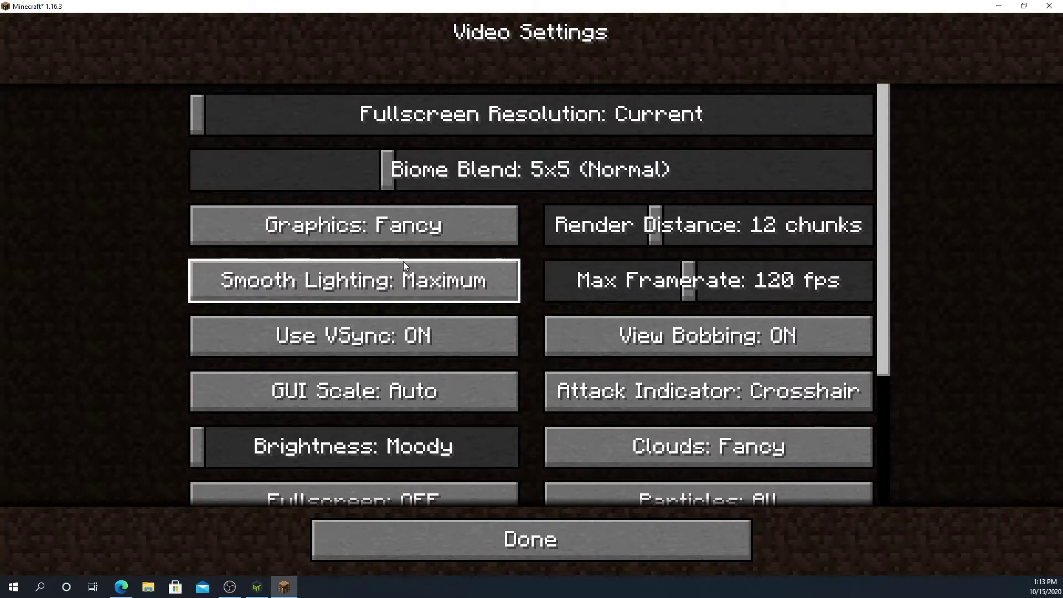
pyautogui.click(403, 390)
pyautogui.click(454, 101)
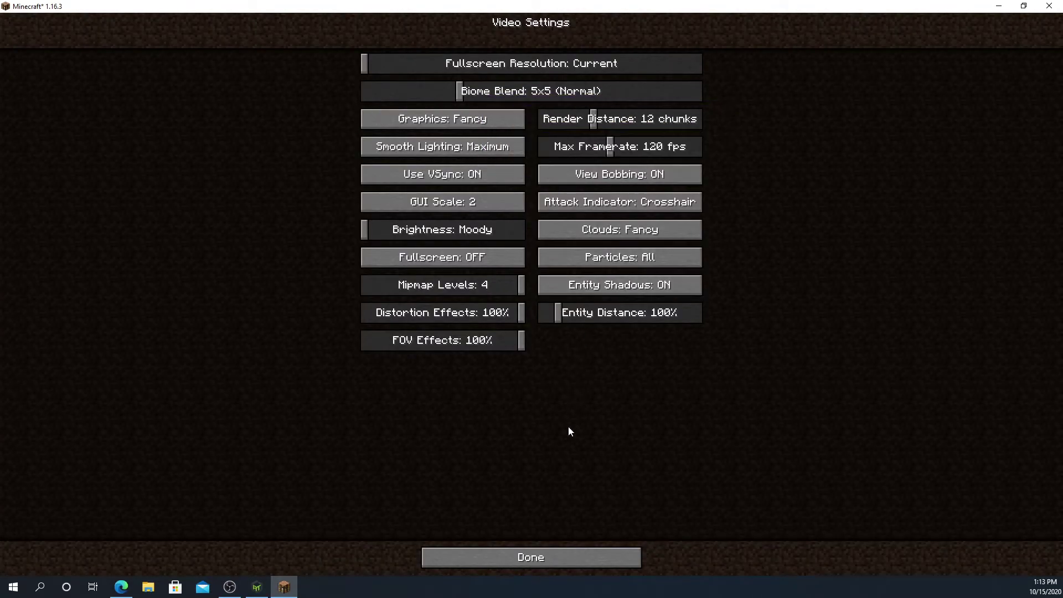
pyautogui.click(540, 557)
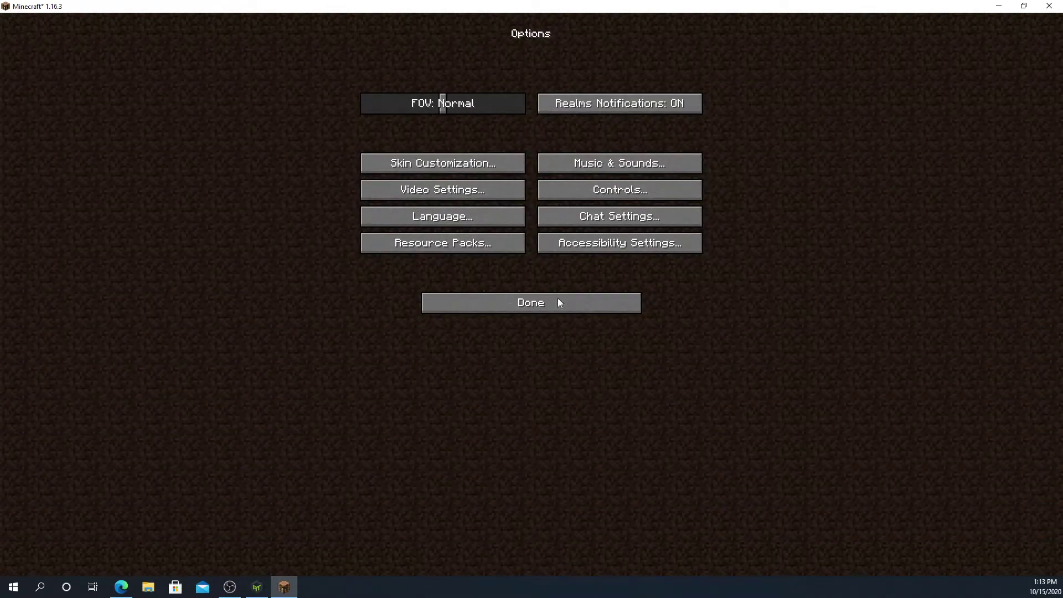
# - Turn Music off and raise the Master Volume to maximum in Minecraft's sound options
pyautogui.click(573, 166)
pyautogui.moveTo(453, 101); pyautogui.dragTo(333, 111)
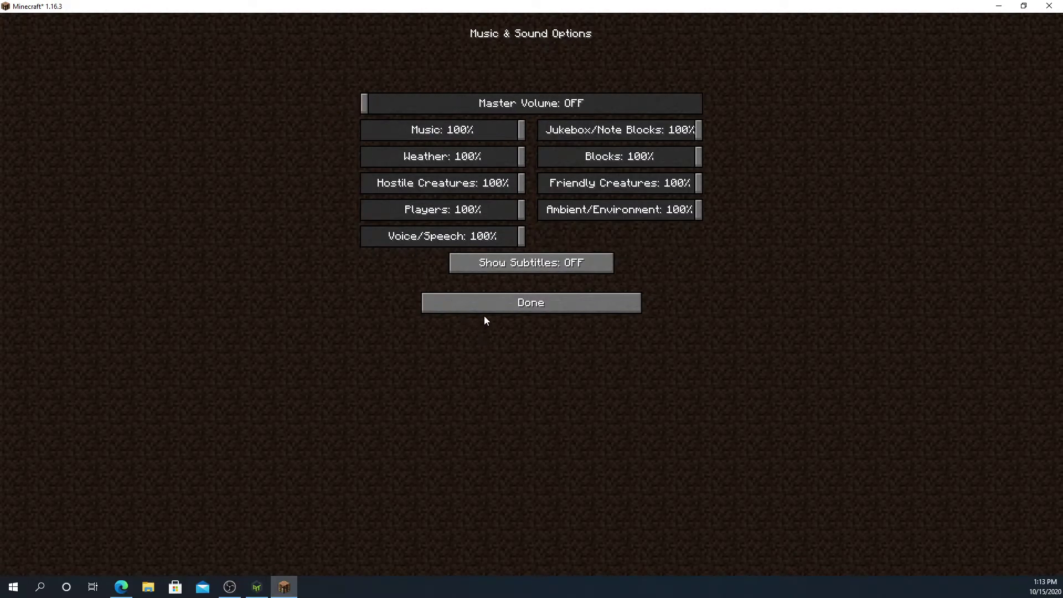
pyautogui.click(622, 104)
pyautogui.moveTo(516, 127); pyautogui.dragTo(342, 138)
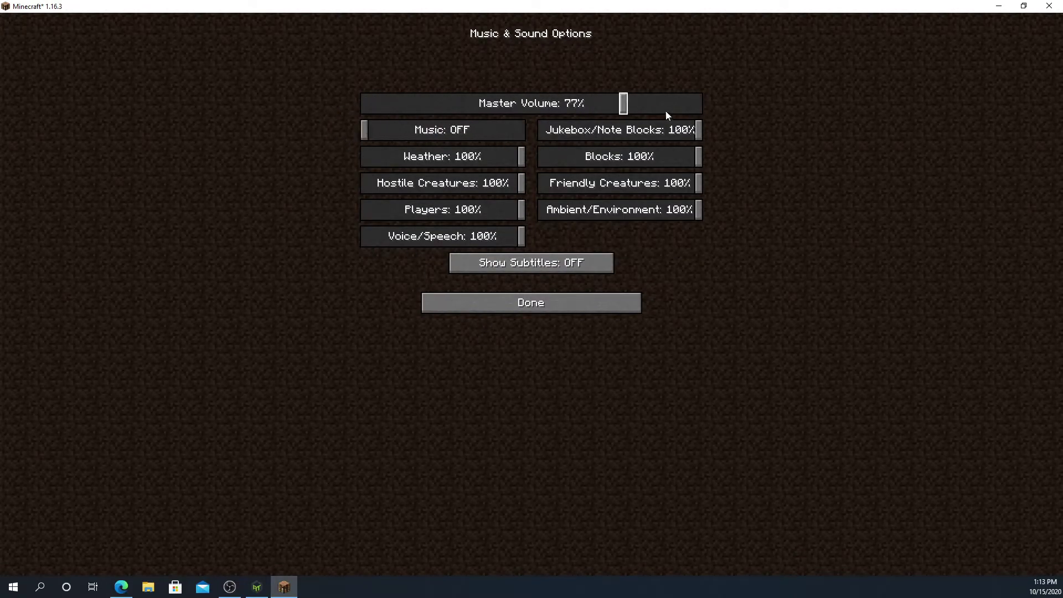
pyautogui.moveTo(660, 112); pyautogui.dragTo(701, 105)
pyautogui.click(536, 309)
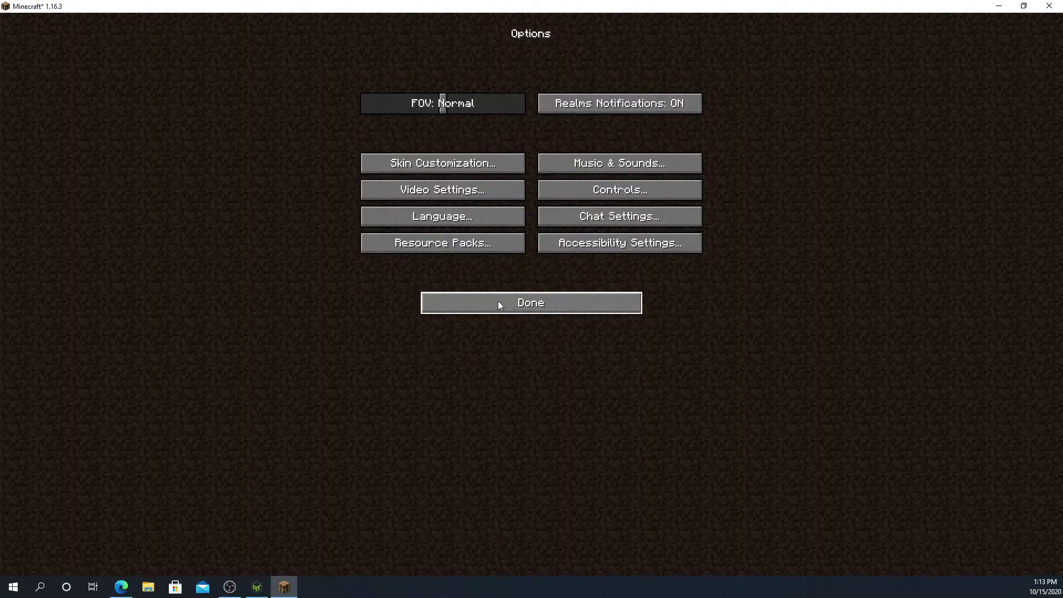
# - Look at the resource pack selection in Minecraft's options and return to the title screen
pyautogui.click(500, 305)
pyautogui.click(454, 308)
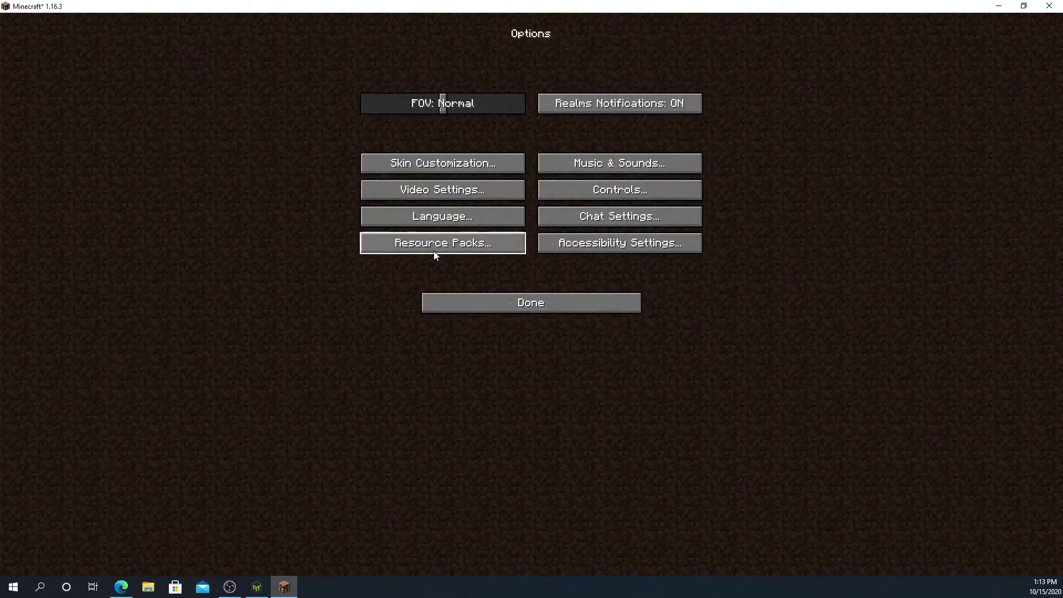
pyautogui.click(434, 246)
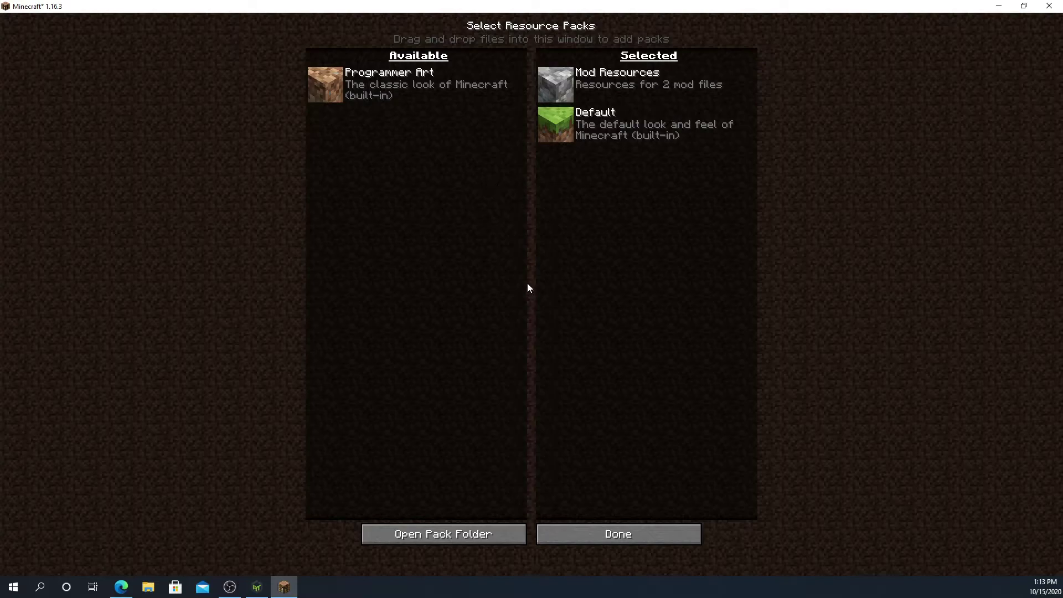
pyautogui.click(589, 533)
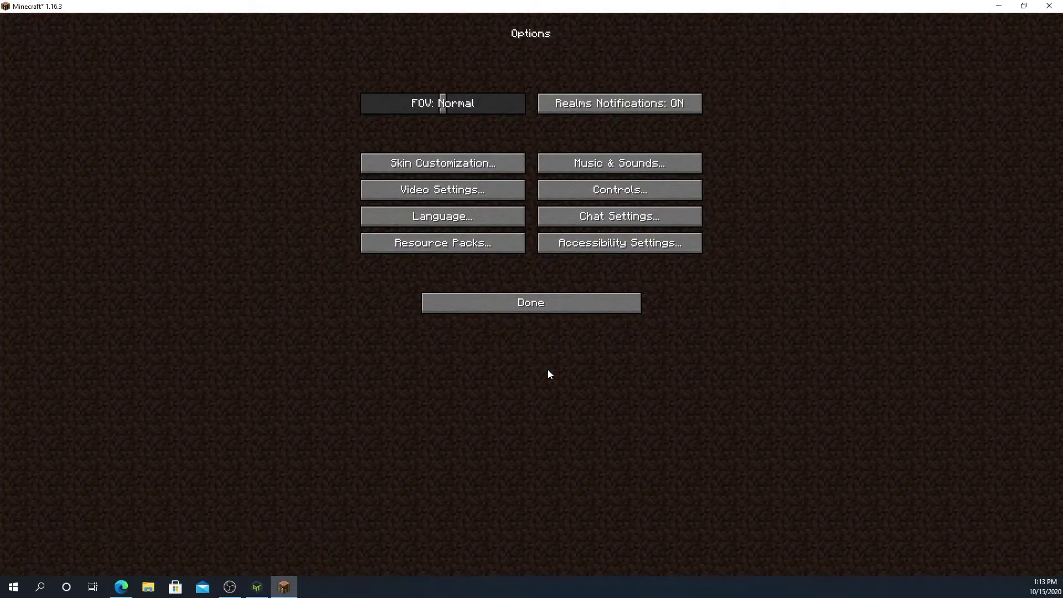
pyautogui.click(514, 302)
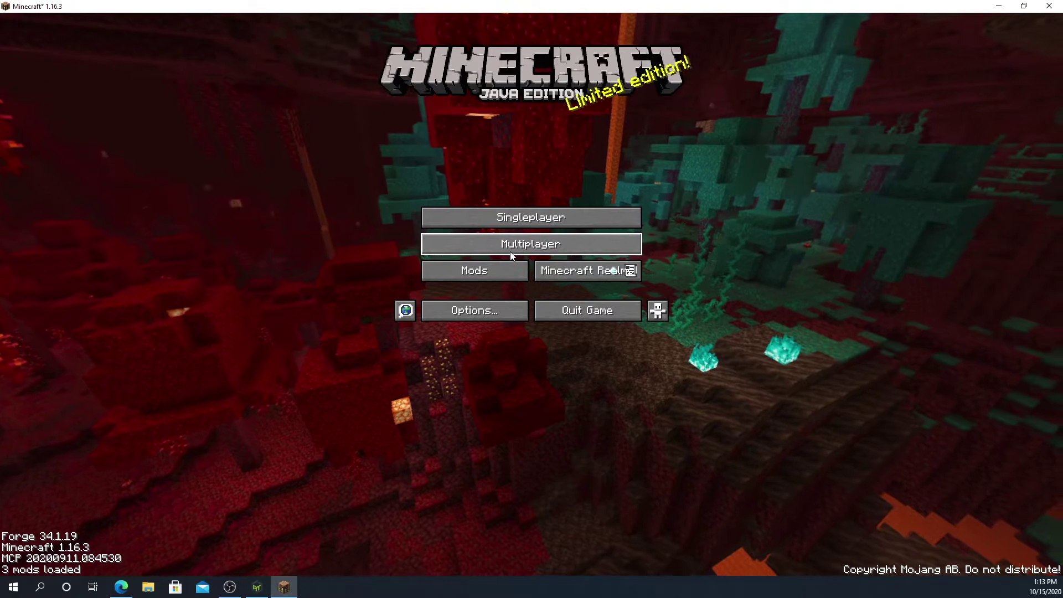
# - Create a singleplayer world named New World in Creative mode with cheats allowed
pyautogui.click(526, 219)
pyautogui.click(497, 142)
pyautogui.click(497, 145)
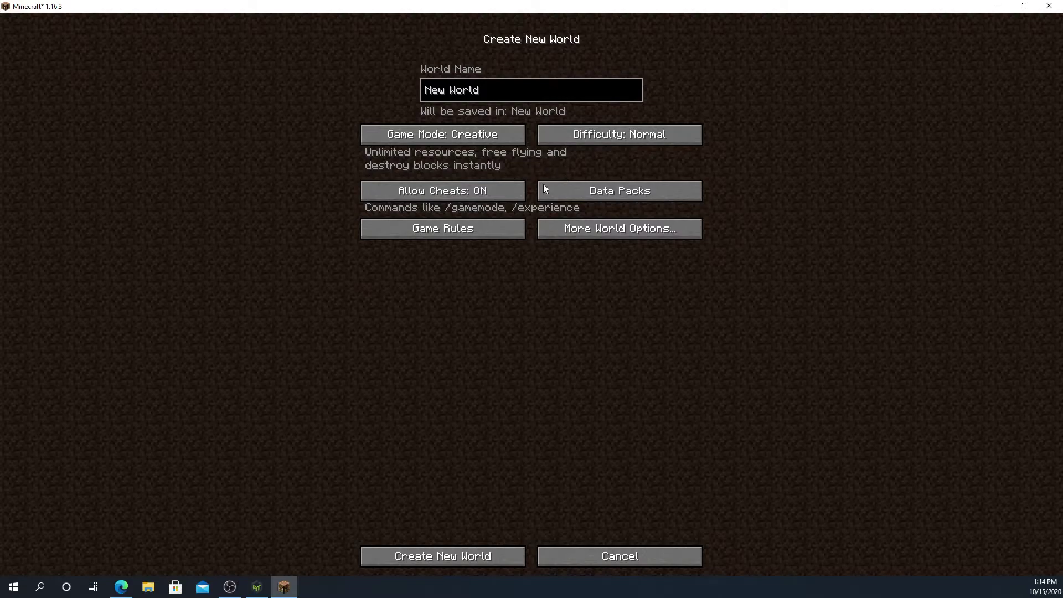
pyautogui.click(487, 555)
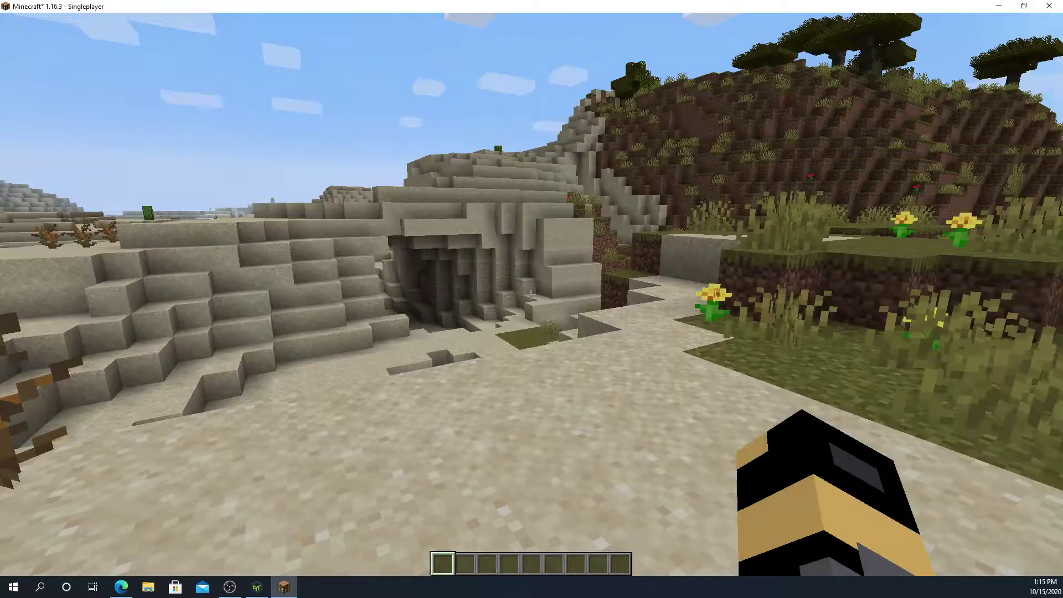
# - Get the WorldEdit wand with //wand and mark two corner positions on the sand for a selection
pyautogui.write('//wand')
pyautogui.press('Return')
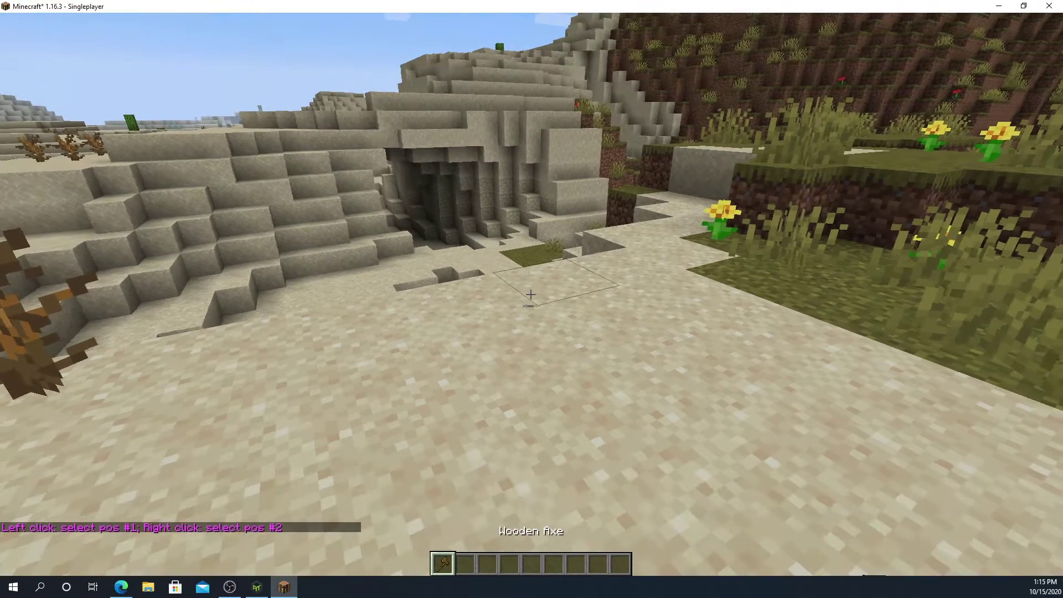
pyautogui.click(530, 294)
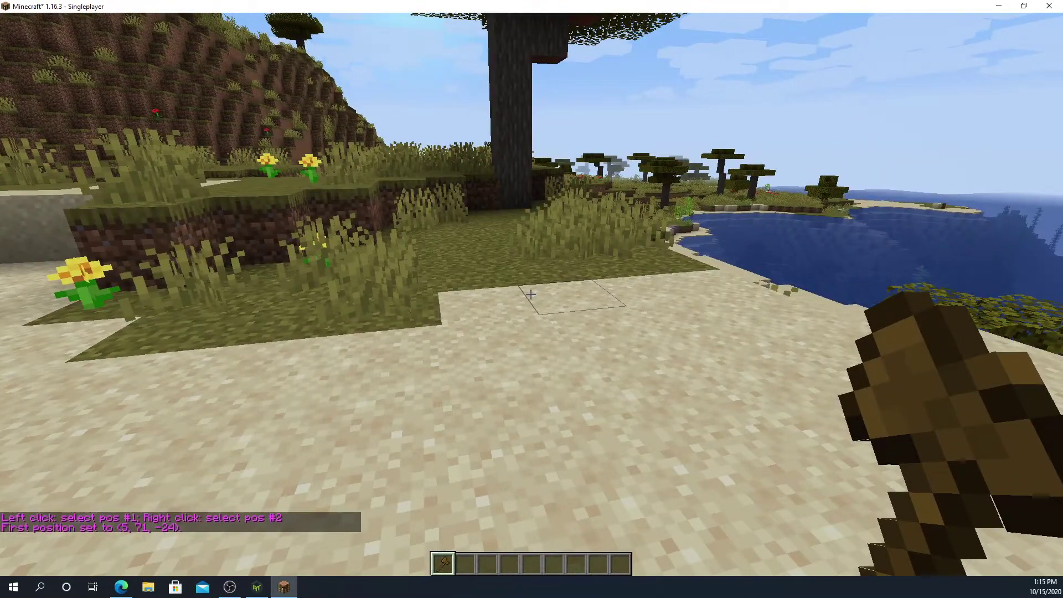
pyautogui.rightClick(530, 294)
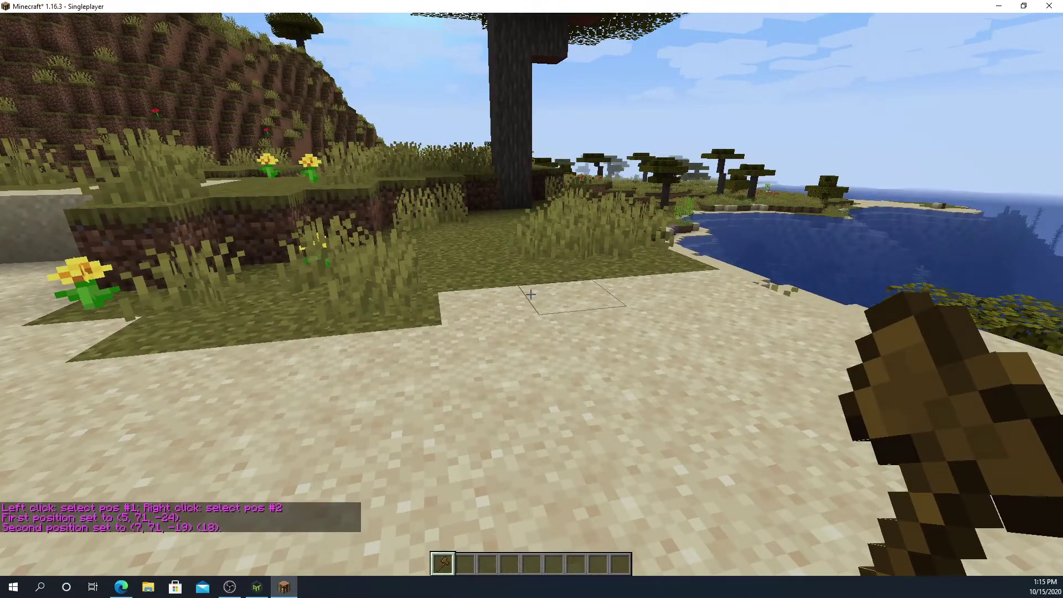
# - Fill the WorldEdit selection on the sand with stone using the set command
pyautogui.write('/set')
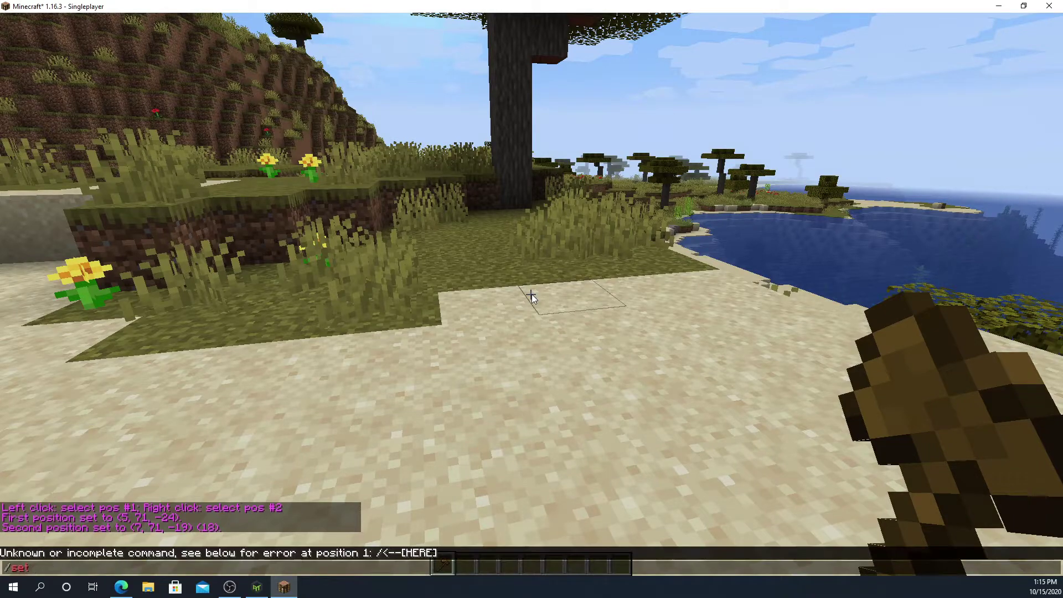
pyautogui.write(' stone')
pyautogui.press('Return')
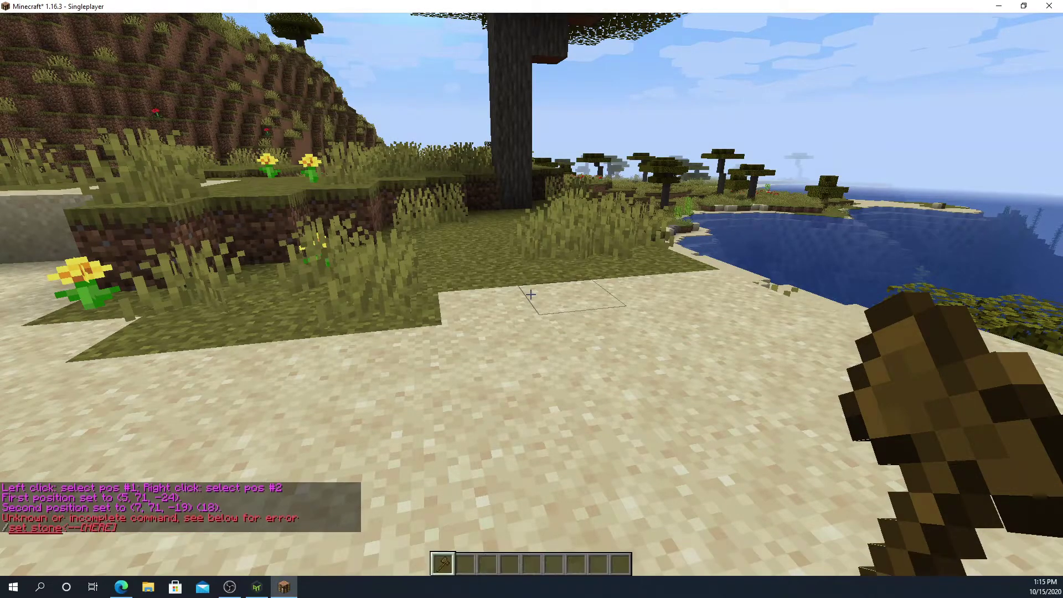
pyautogui.press('/')
pyautogui.press('Up')
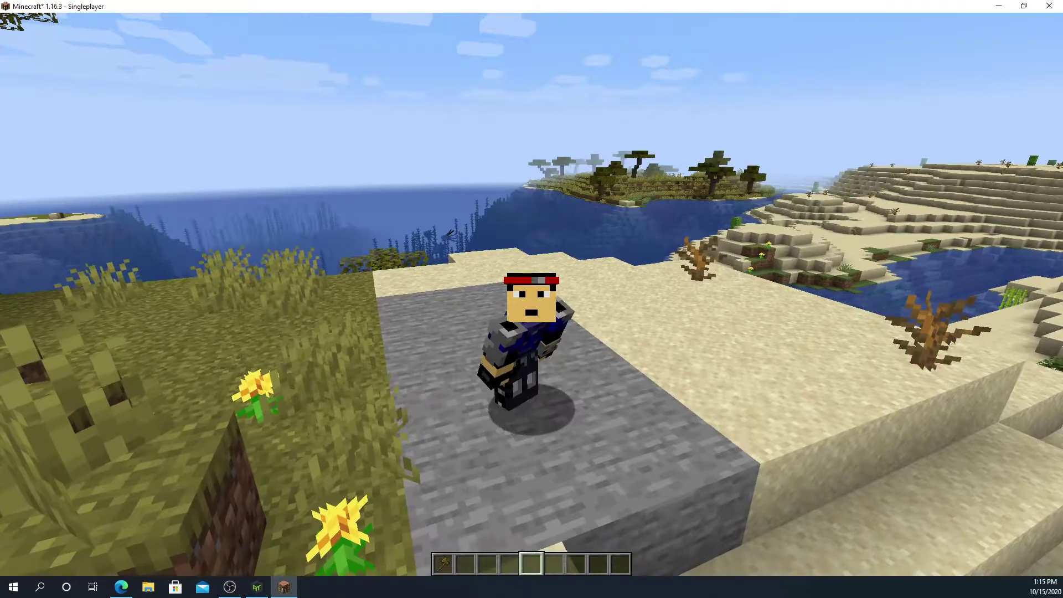
# - Save and leave the world, then quit Minecraft
pyautogui.press('w')
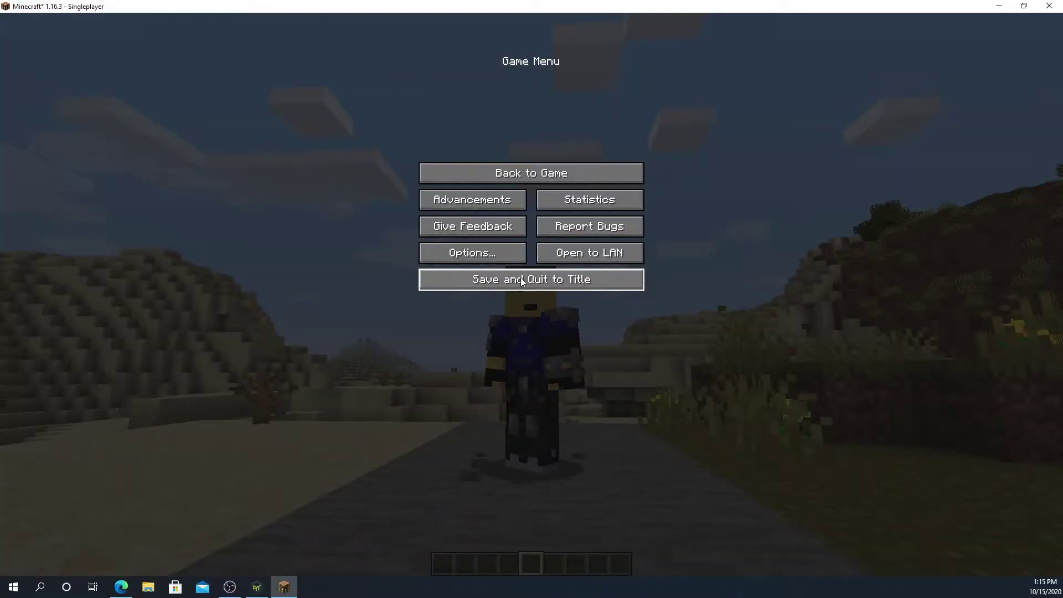
pyautogui.click(522, 282)
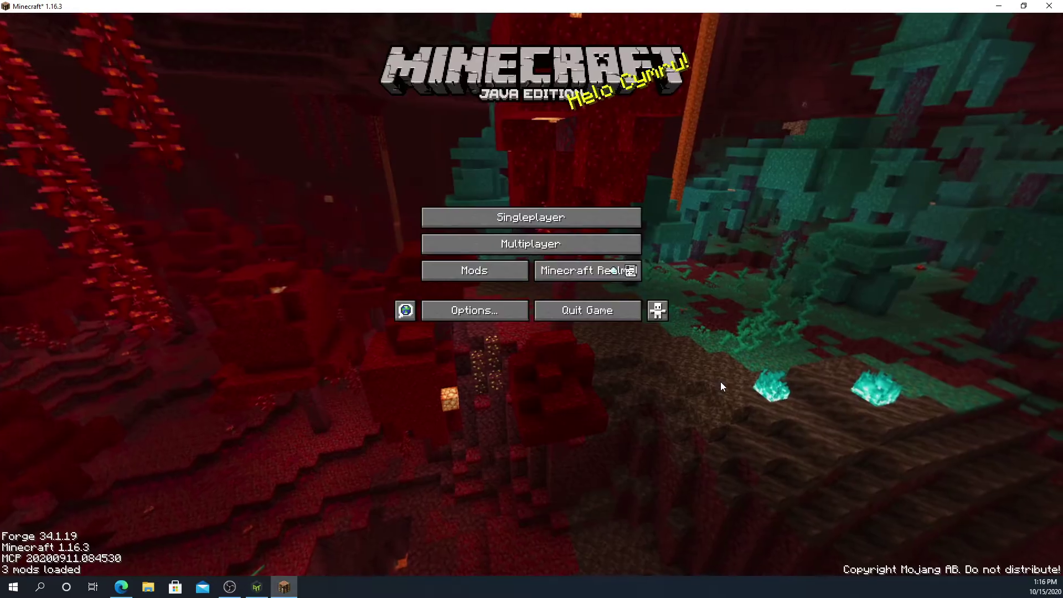
pyautogui.click(595, 307)
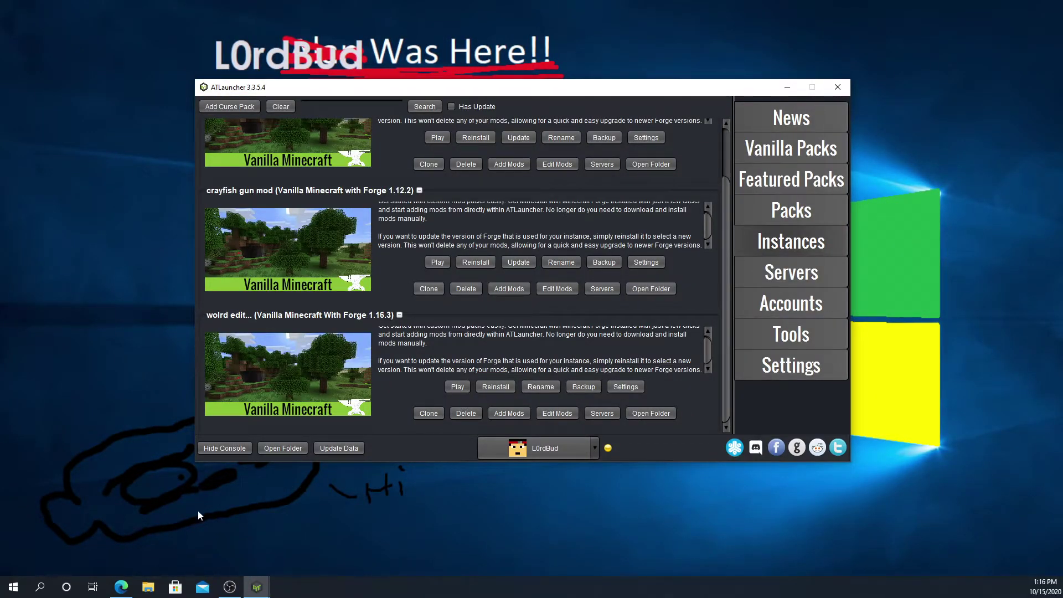
# - Switch to Microsoft Edge and open the OptiFine downloads page in a new tab
pyautogui.moveTo(126, 589)
pyautogui.click(122, 532)
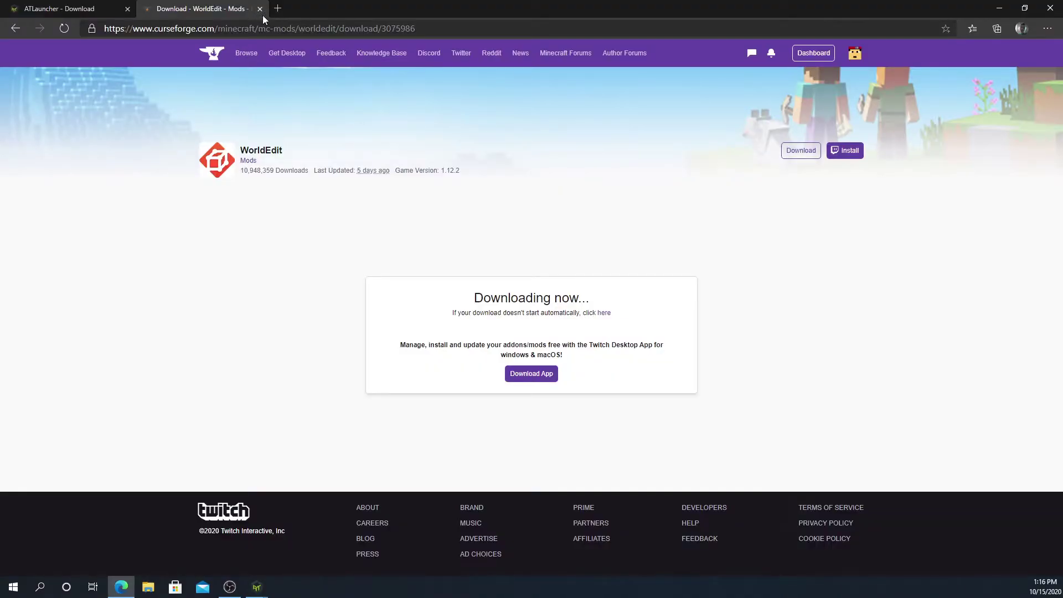
pyautogui.click(279, 9)
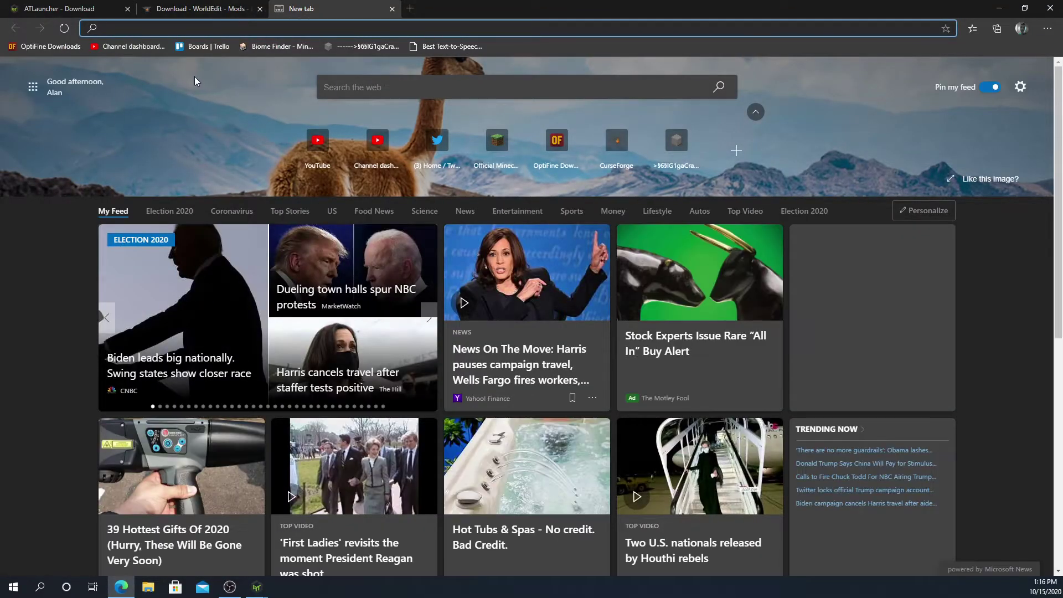
pyautogui.click(53, 48)
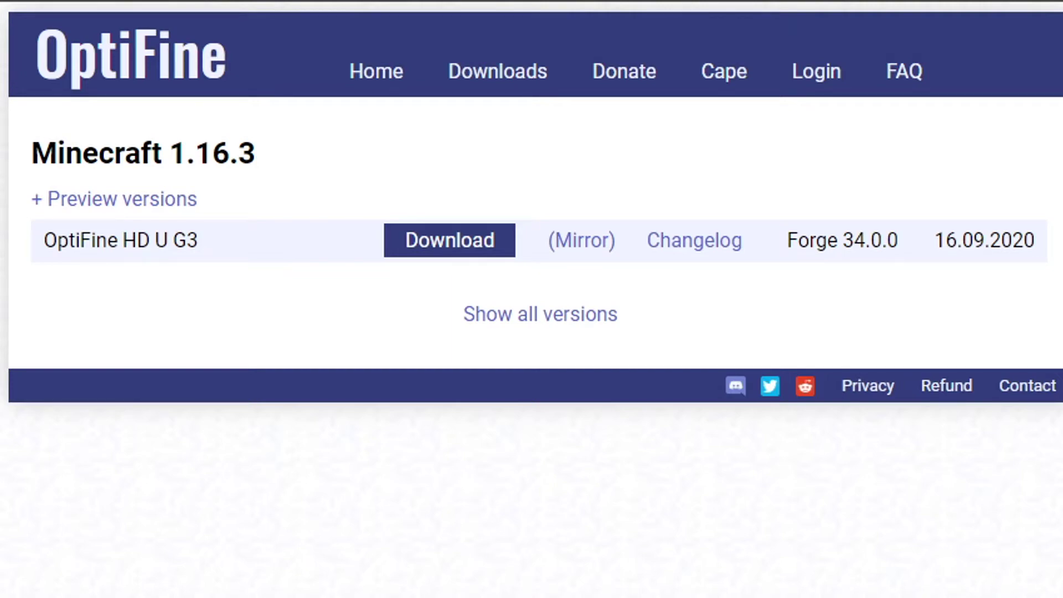
pyautogui.click(492, 78)
# - Download OptiFine 1.16.3 HD U G3 through its mirror link, keep the blocked jar file, and close the tab
pyautogui.click(570, 243)
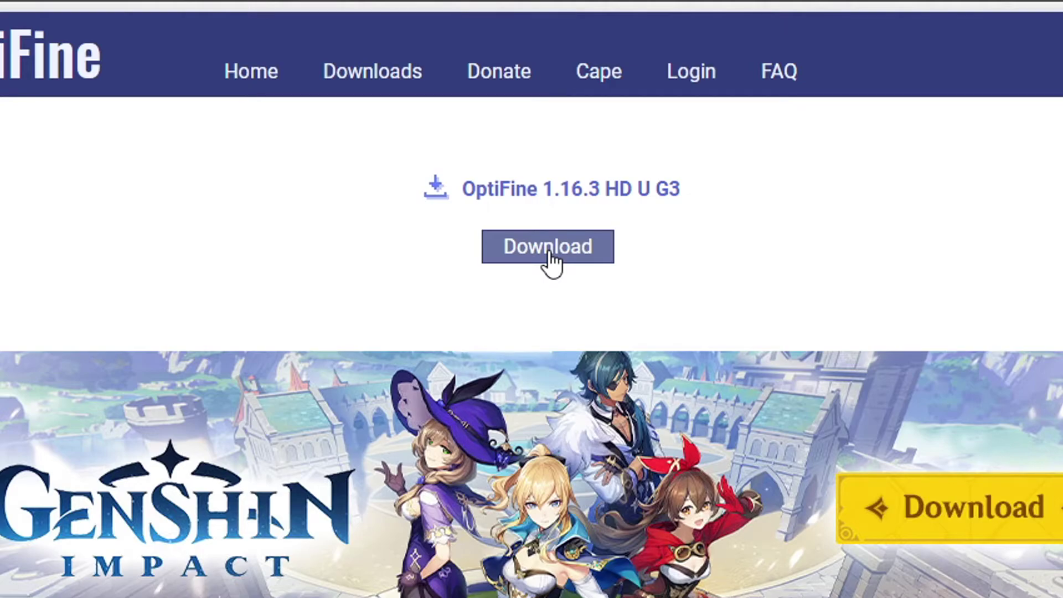
pyautogui.click(549, 258)
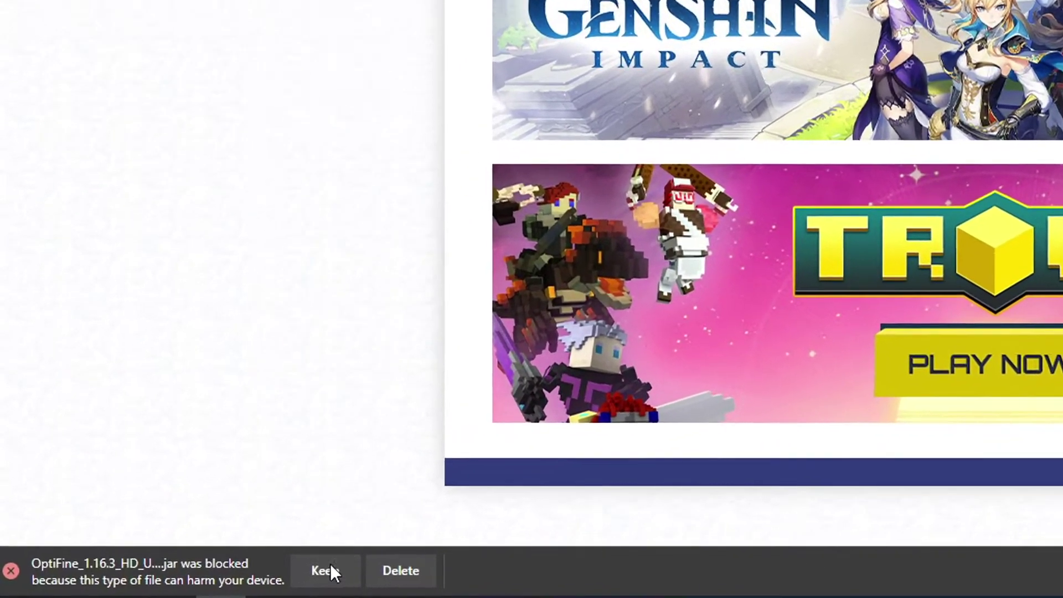
pyautogui.click(326, 570)
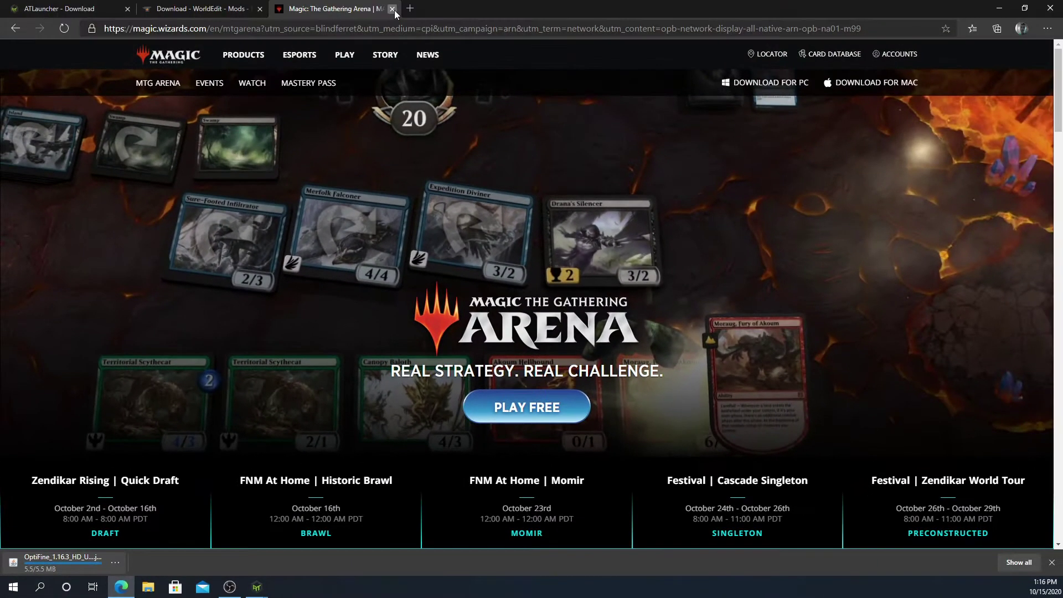
pyautogui.click(392, 9)
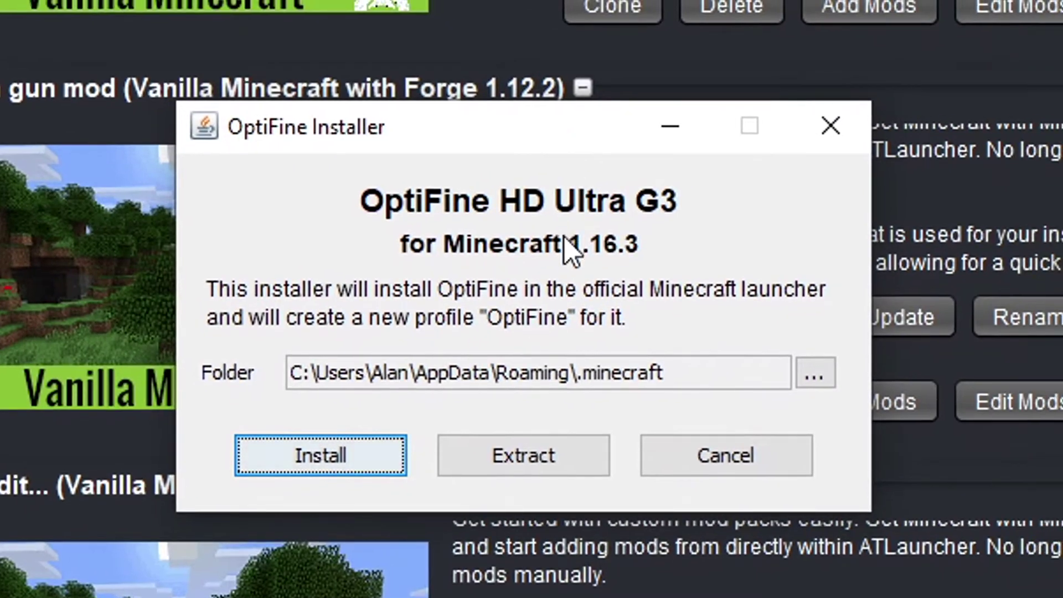
pyautogui.click(812, 375)
pyautogui.press('Return')
pyautogui.click(710, 450)
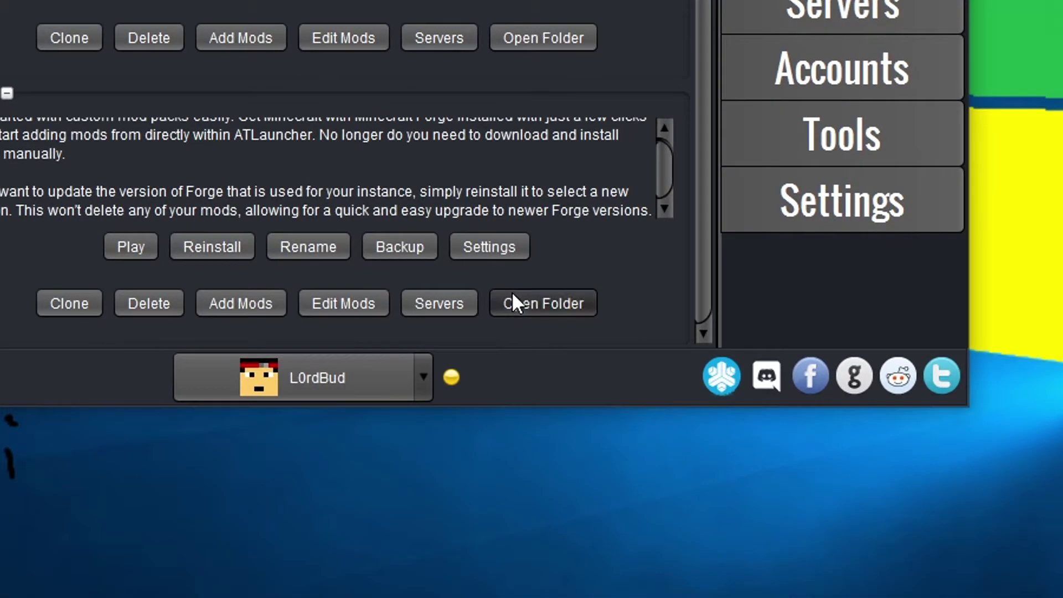
# - Open the wolrdedit instance folder and examine its saves, New World and resourcepacks folders
pyautogui.click(642, 412)
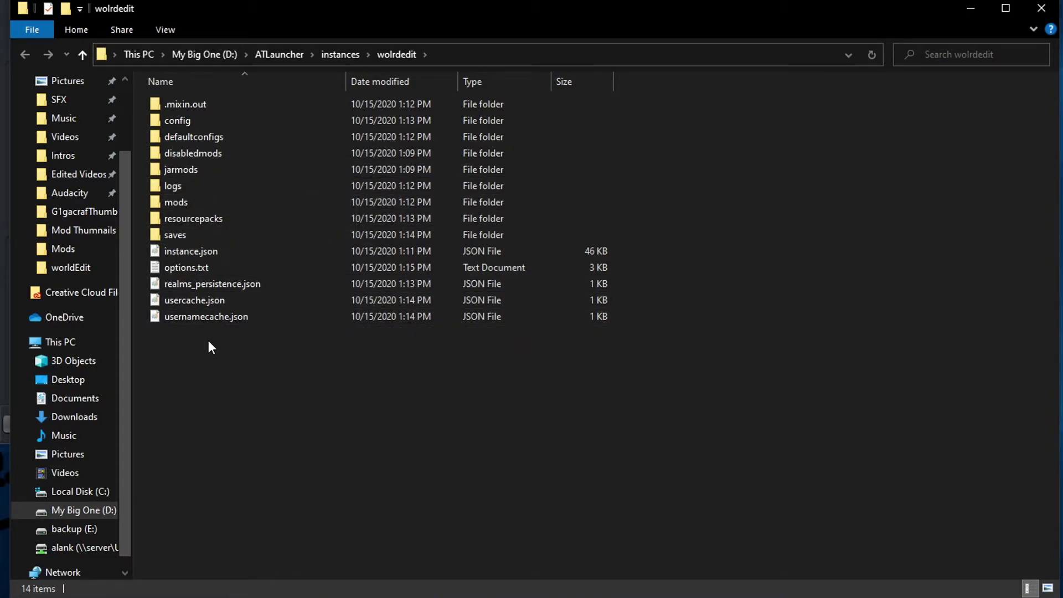
pyautogui.doubleClick(175, 238)
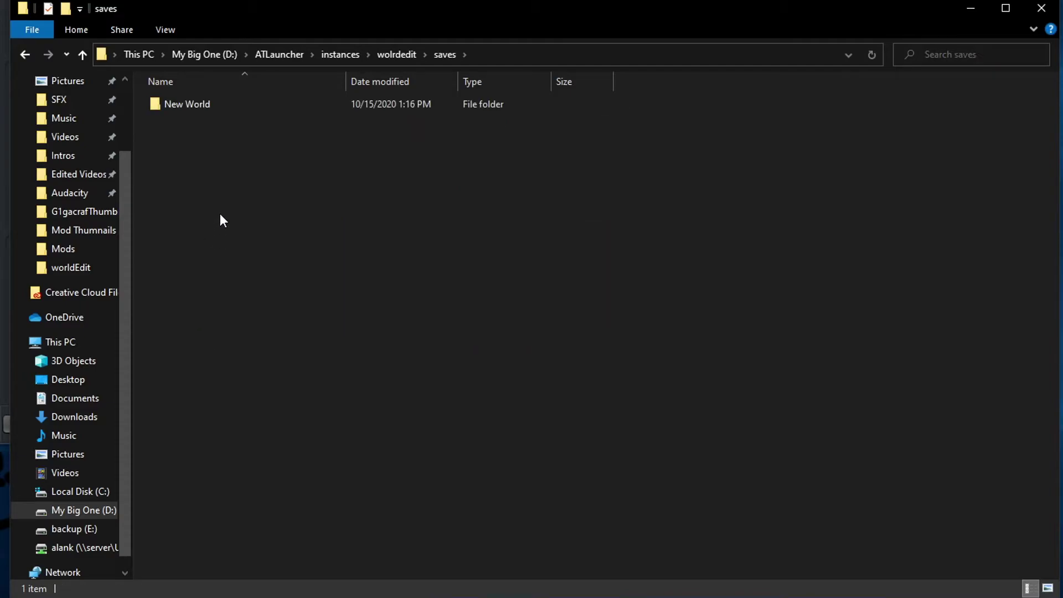
pyautogui.doubleClick(188, 105)
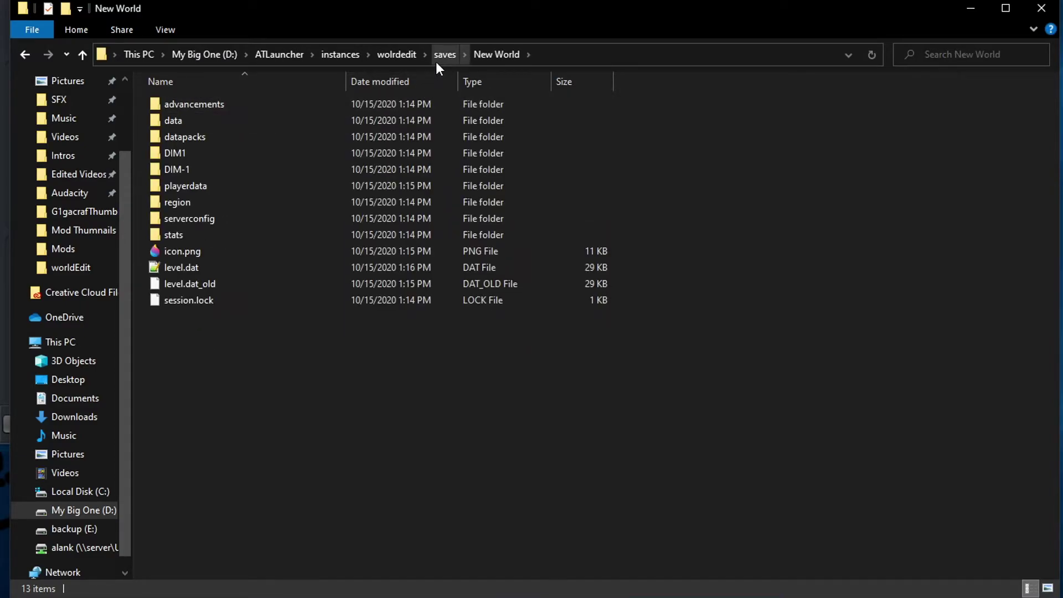
pyautogui.click(405, 56)
pyautogui.click(188, 218)
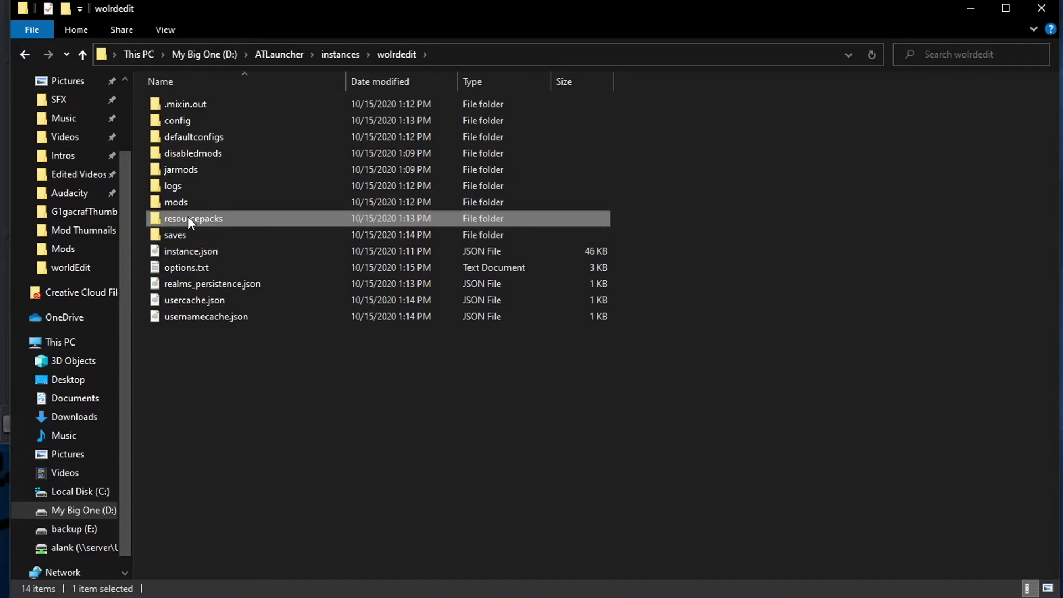
pyautogui.doubleClick(188, 217)
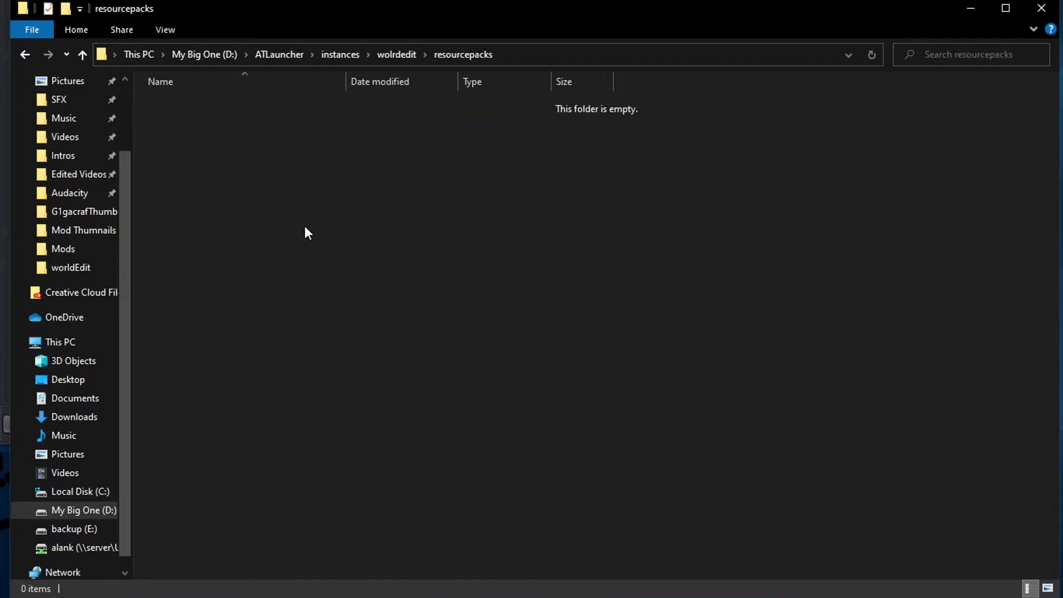
pyautogui.click(400, 54)
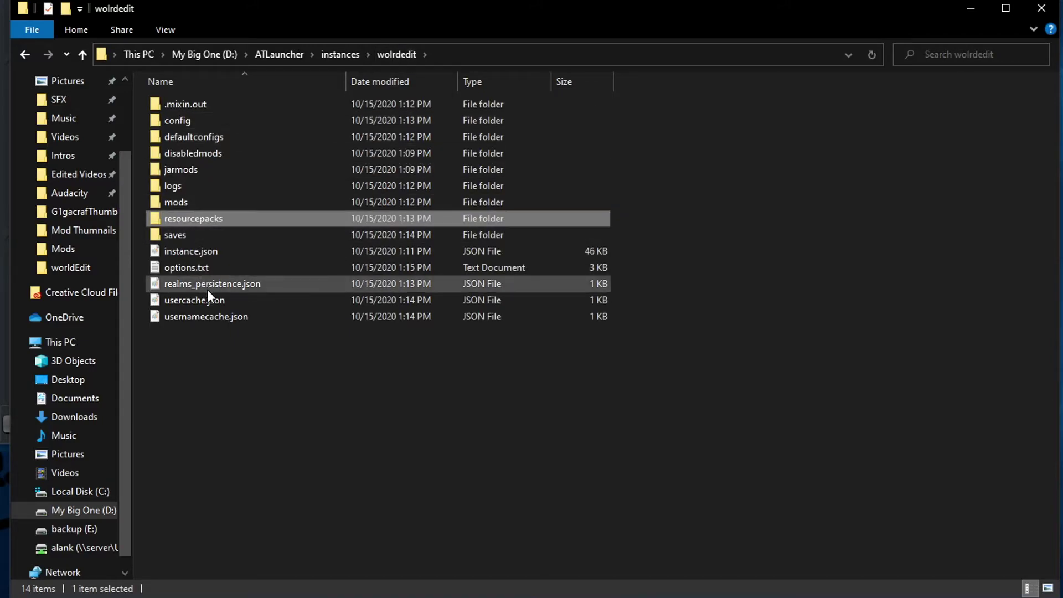
pyautogui.click(191, 364)
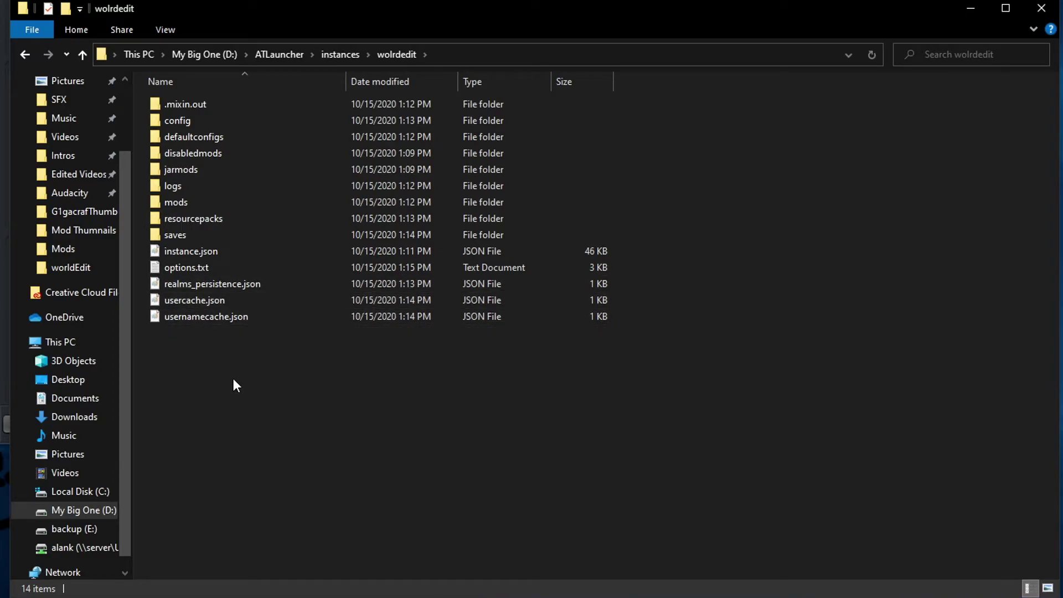
# - Copy OptiFine_1.16.3_HD_U_G3.jar from Downloads into the wolrdedit instance's mods folder
pyautogui.doubleClick(193, 203)
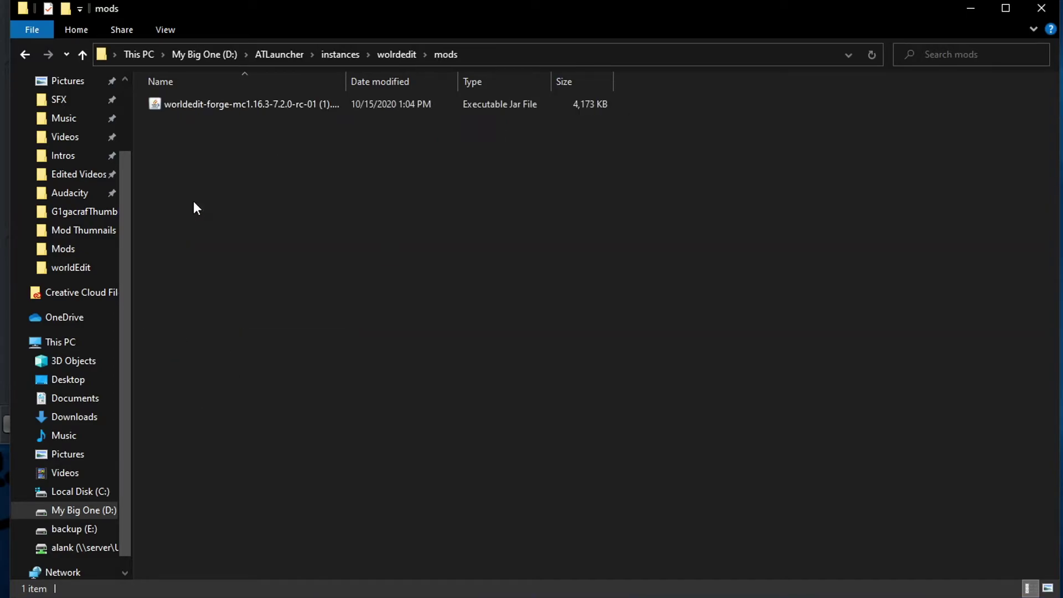
pyautogui.rightClick(127, 577)
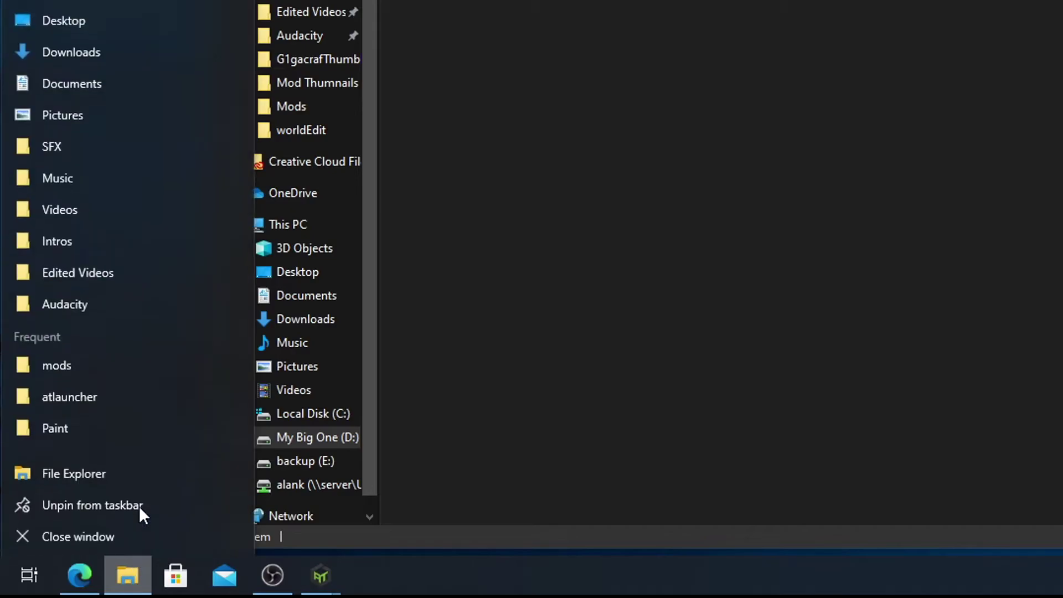
pyautogui.click(86, 57)
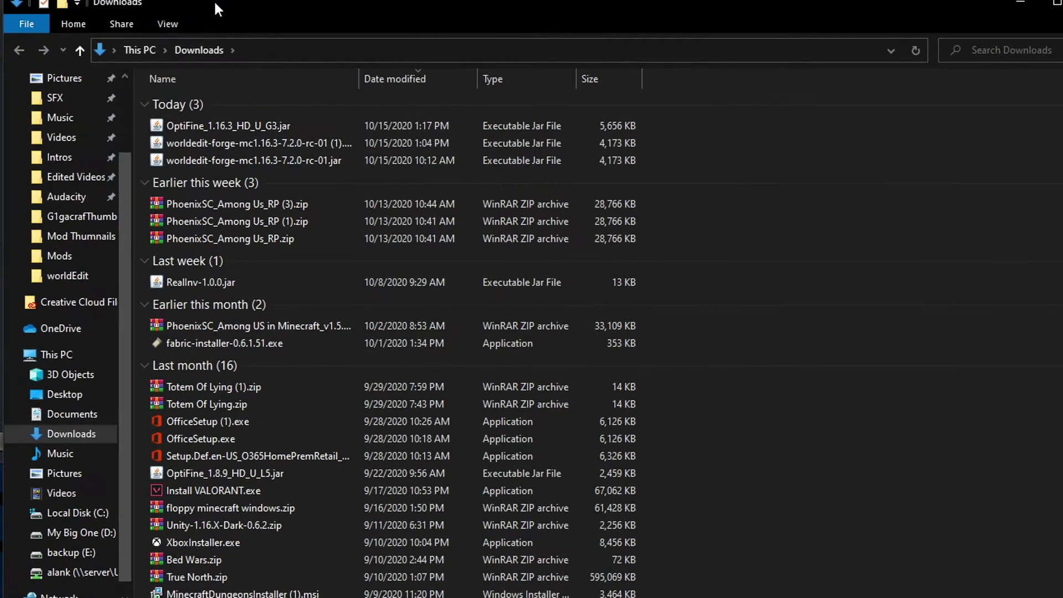
pyautogui.moveTo(215, 2); pyautogui.dragTo(232, 290)
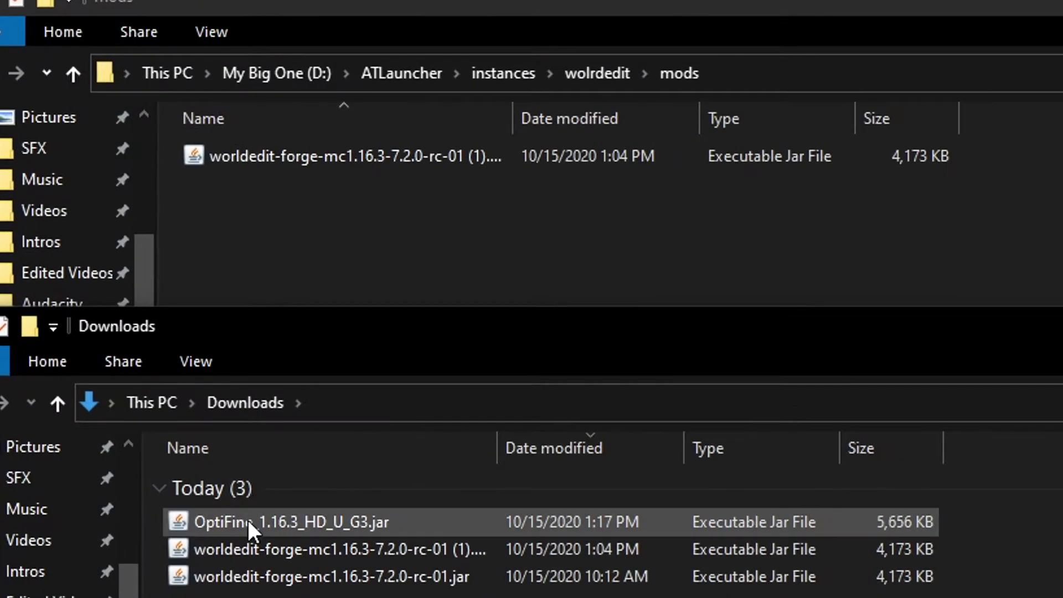
pyautogui.moveTo(247, 520); pyautogui.dragTo(313, 267)
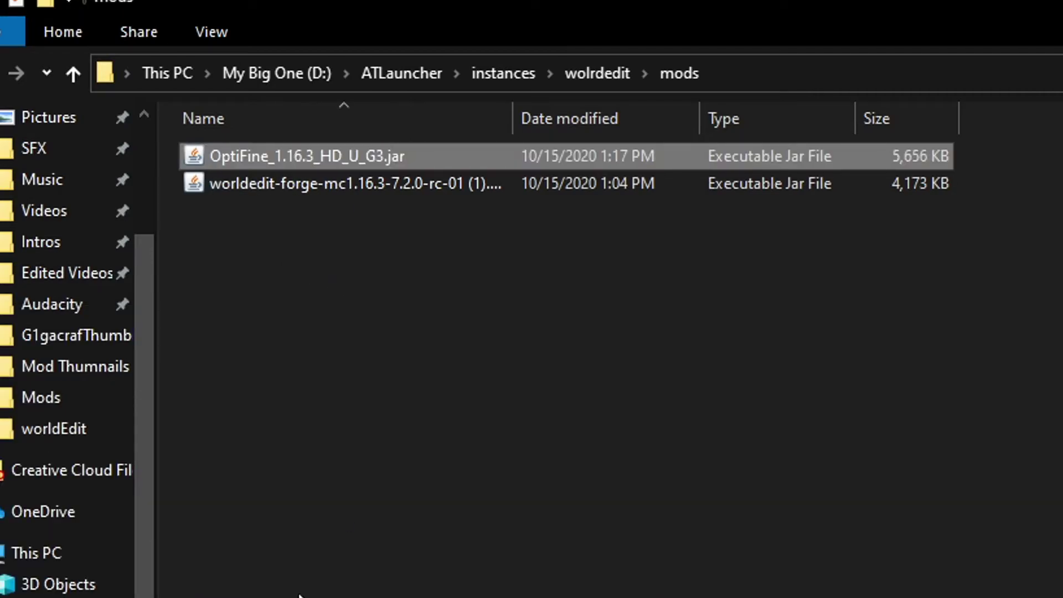
# - Close the mods and Downloads folder windows
pyautogui.hotkey('alt', 'F4')
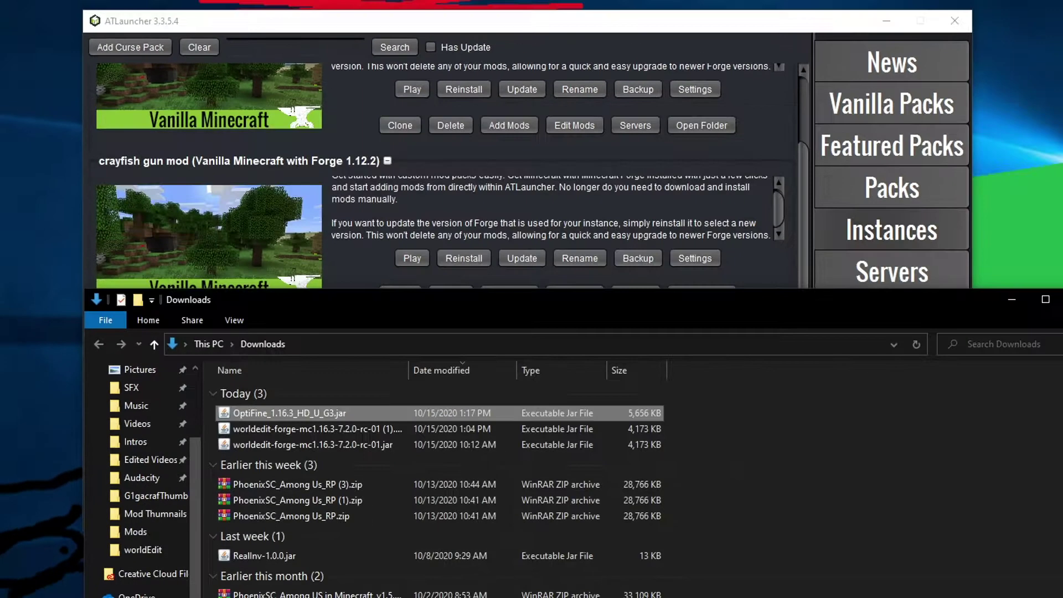
pyautogui.hotkey('alt', 'F4')
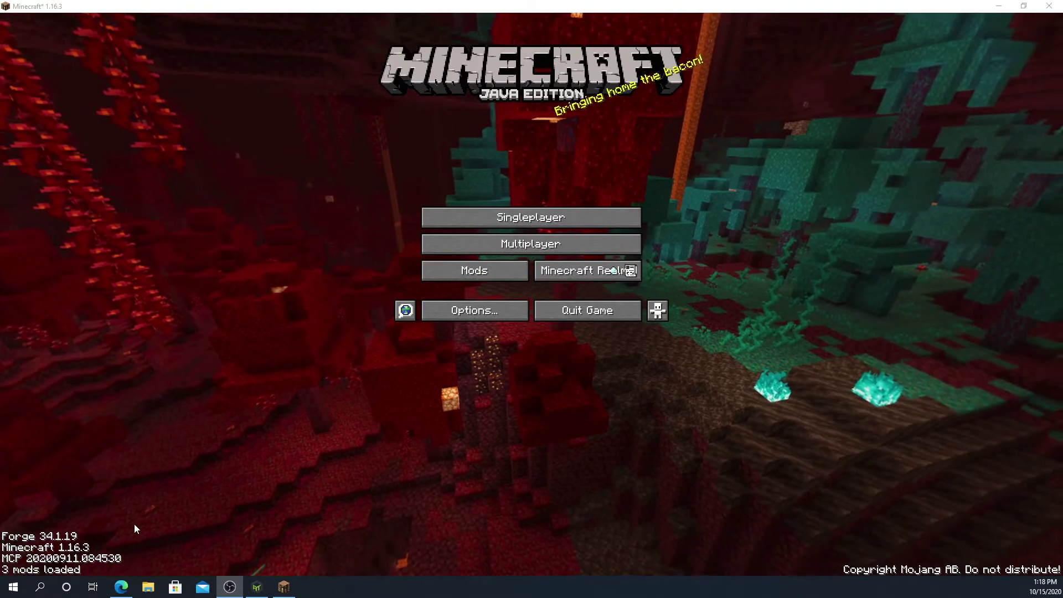
# - In Minecraft's video settings, set Brightness to Bright and Max Framerate to Unlimited
pyautogui.click(465, 313)
pyautogui.click(449, 193)
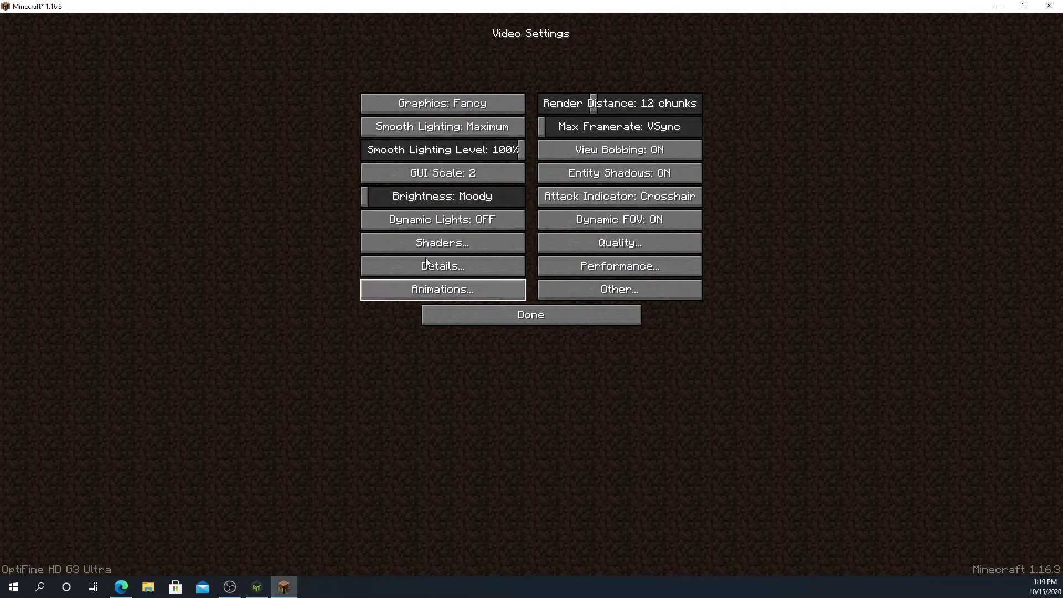
pyautogui.moveTo(464, 197); pyautogui.dragTo(533, 192)
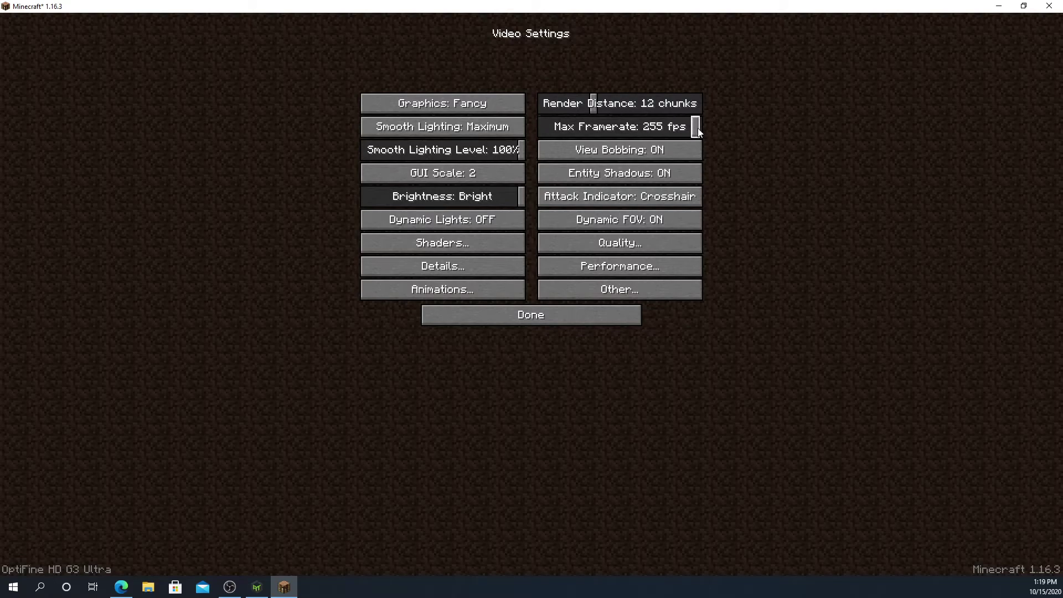
pyautogui.moveTo(698, 128); pyautogui.dragTo(705, 131)
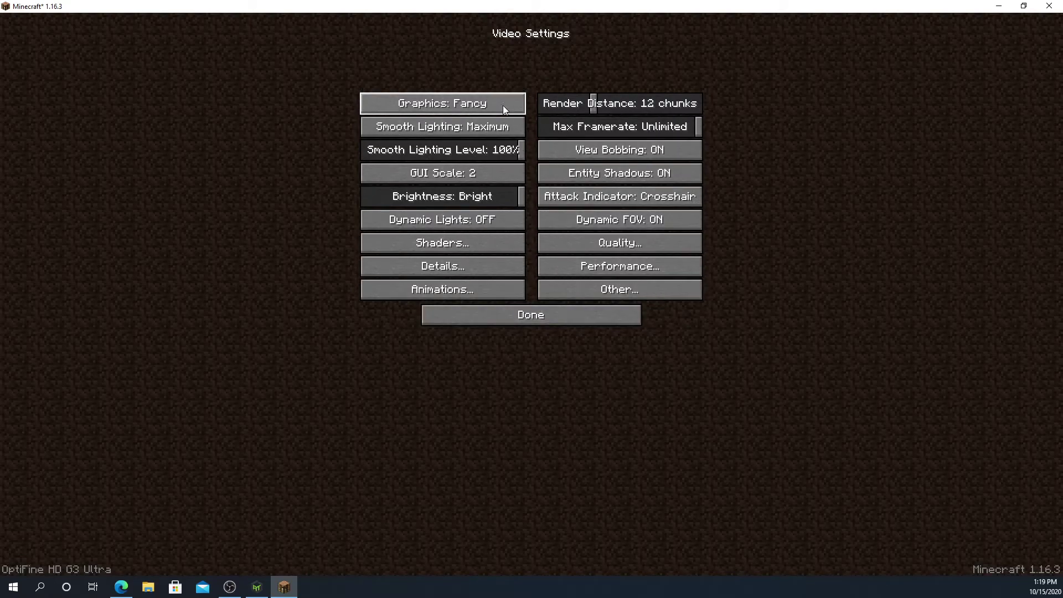
# - Review the quality settings, enable Render Regions, Smart Animations, Smooth FPS, Fast Render, Fast Math and Dynamic Updates under Performance, and return to the title screen
pyautogui.click(563, 248)
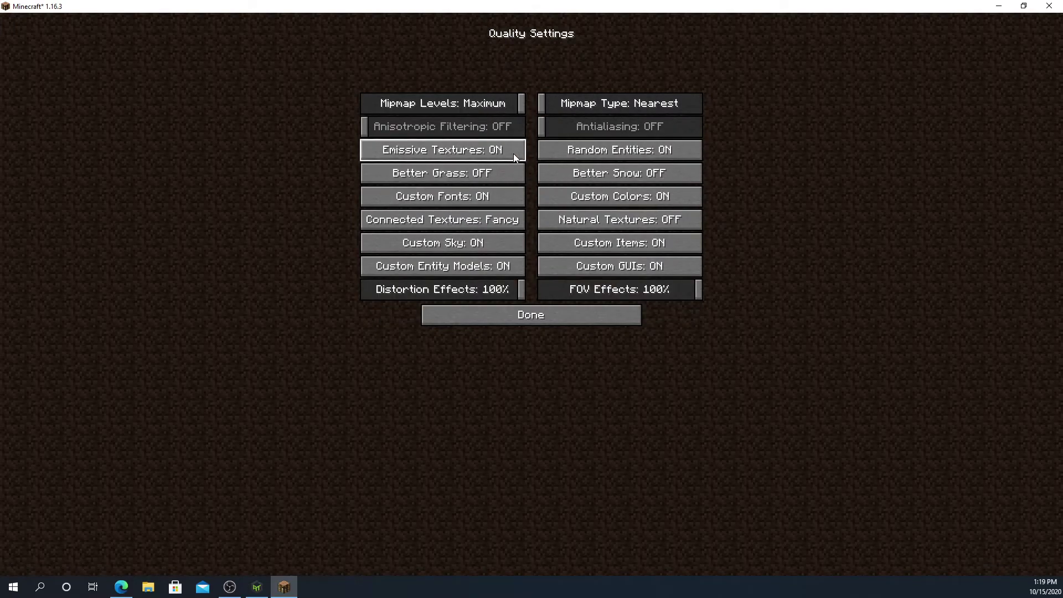
pyautogui.click(549, 315)
pyautogui.click(597, 267)
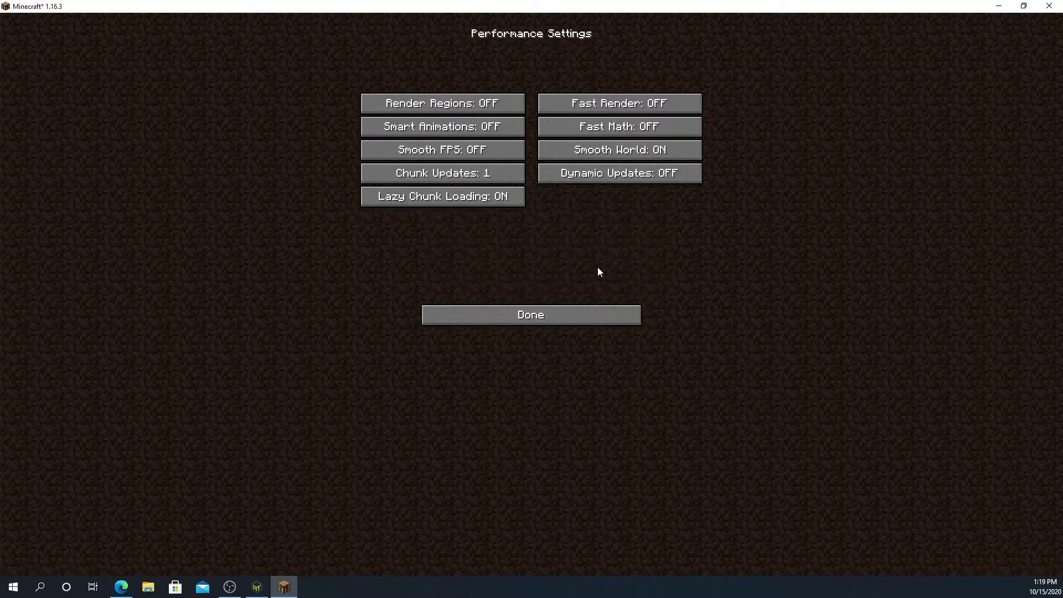
pyautogui.click(504, 125)
pyautogui.click(508, 104)
pyautogui.click(507, 148)
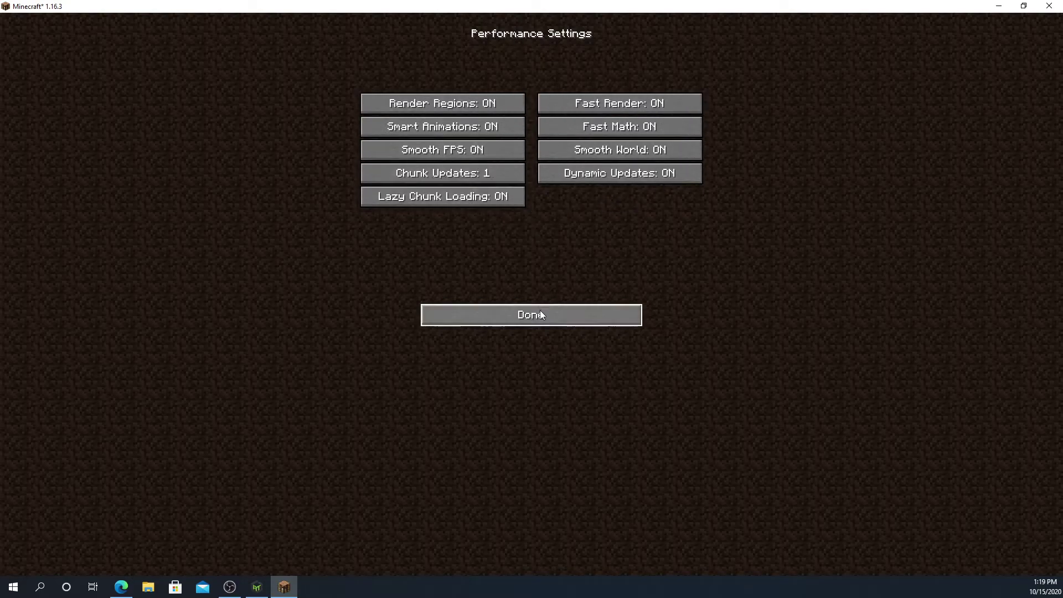
pyautogui.click(526, 320)
pyautogui.click(525, 320)
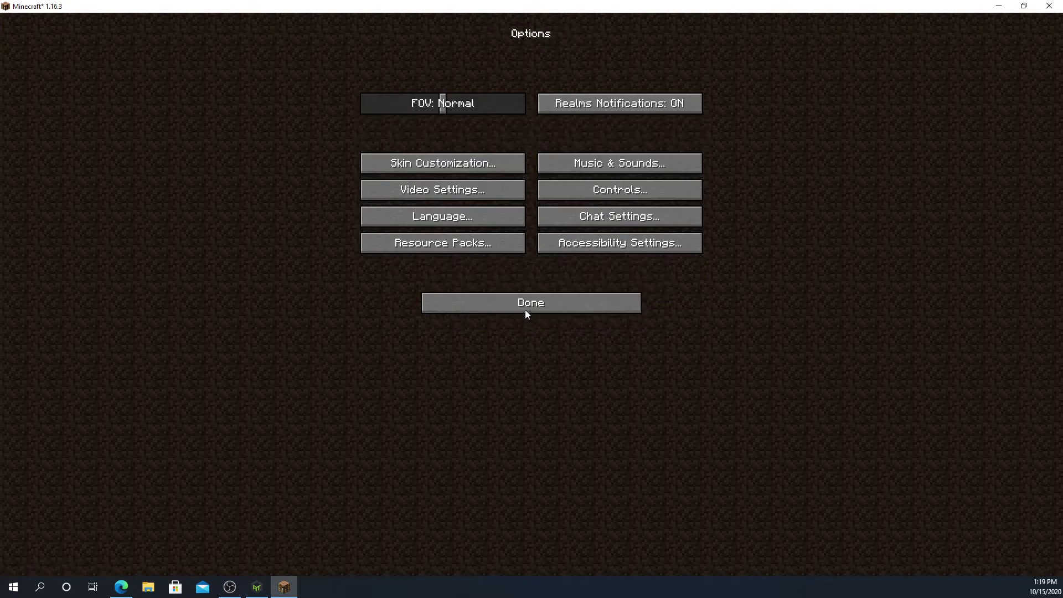
pyautogui.click(524, 304)
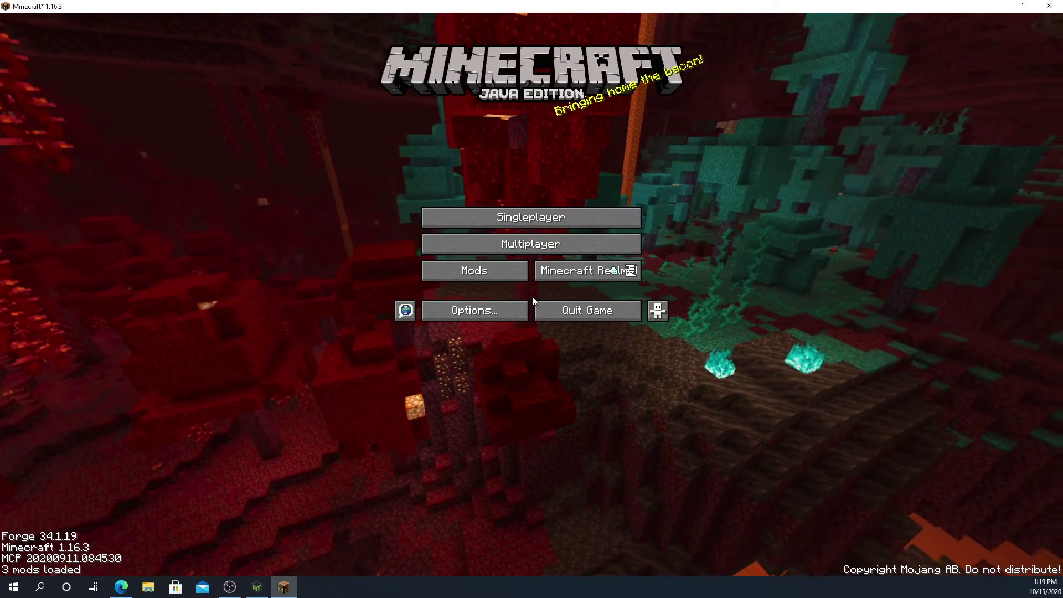
# - Load the existing singleplayer world New World
pyautogui.click(541, 219)
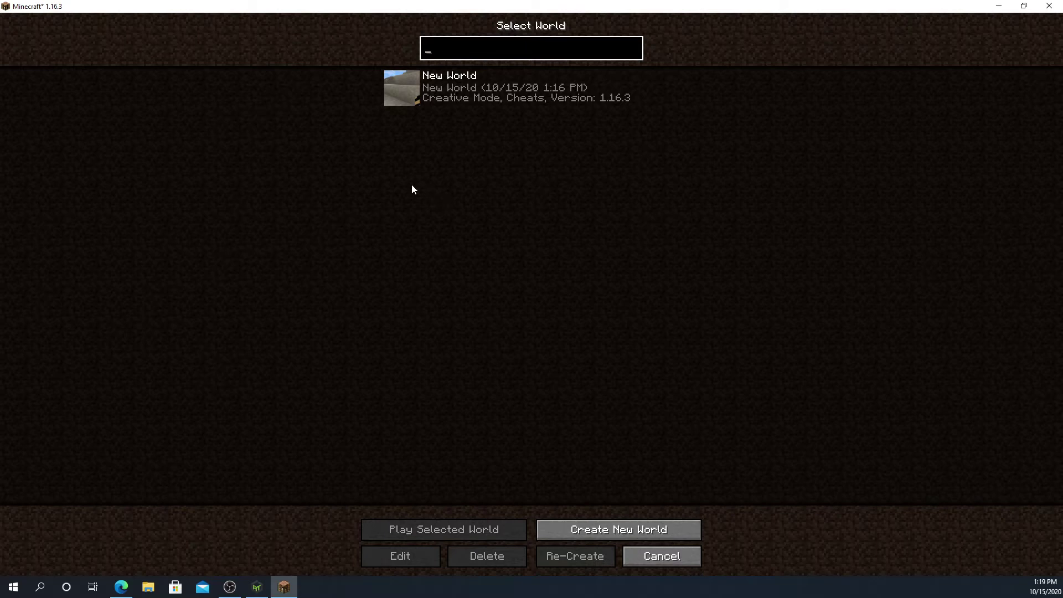
pyautogui.moveTo(399, 83)
pyautogui.click(399, 86)
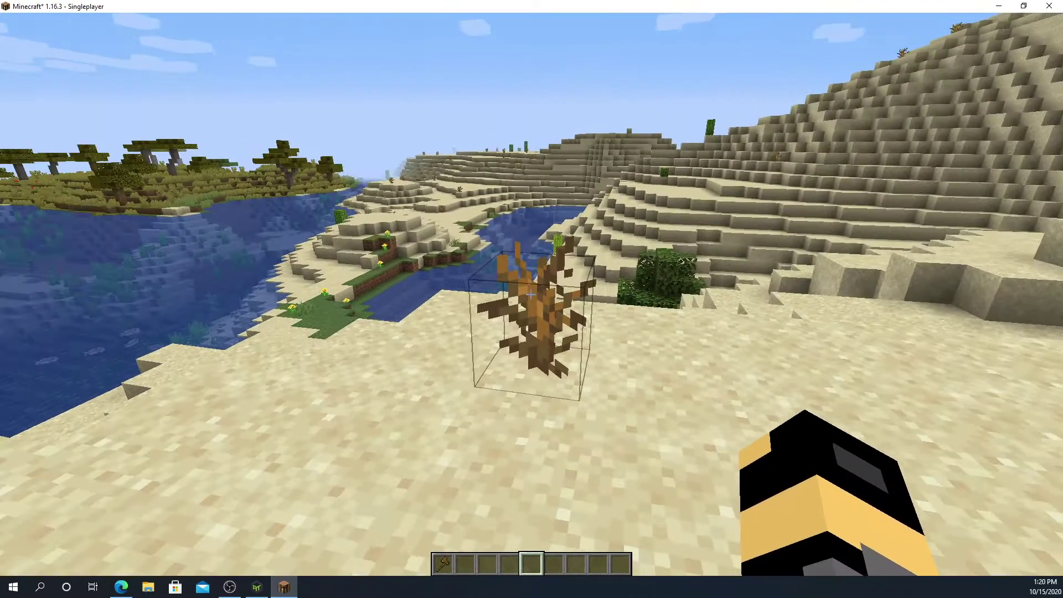
# - Mark two WorldEdit corners with the wooden axe, the second at (3, 104, -25), and fill the selection with TNT as a tall tower
pyautogui.click(531, 299)
pyautogui.press('1')
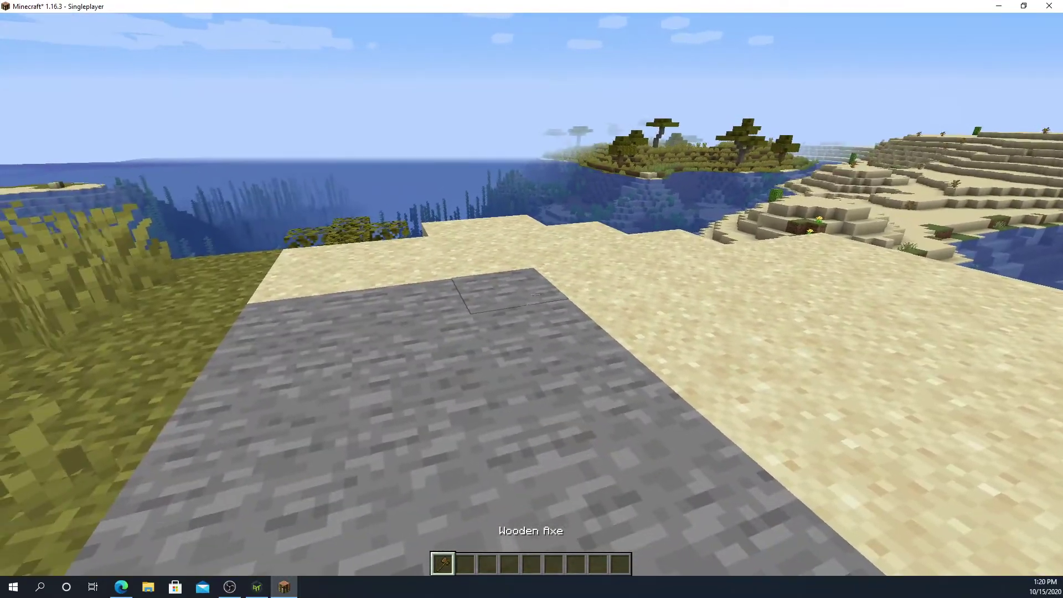
pyautogui.click(532, 299)
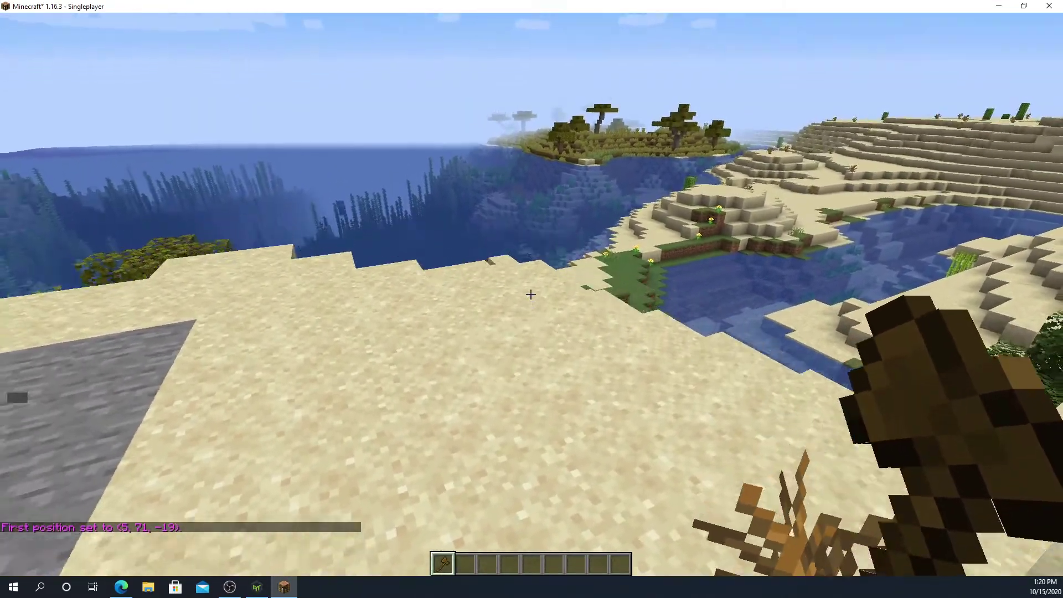
pyautogui.press('space')
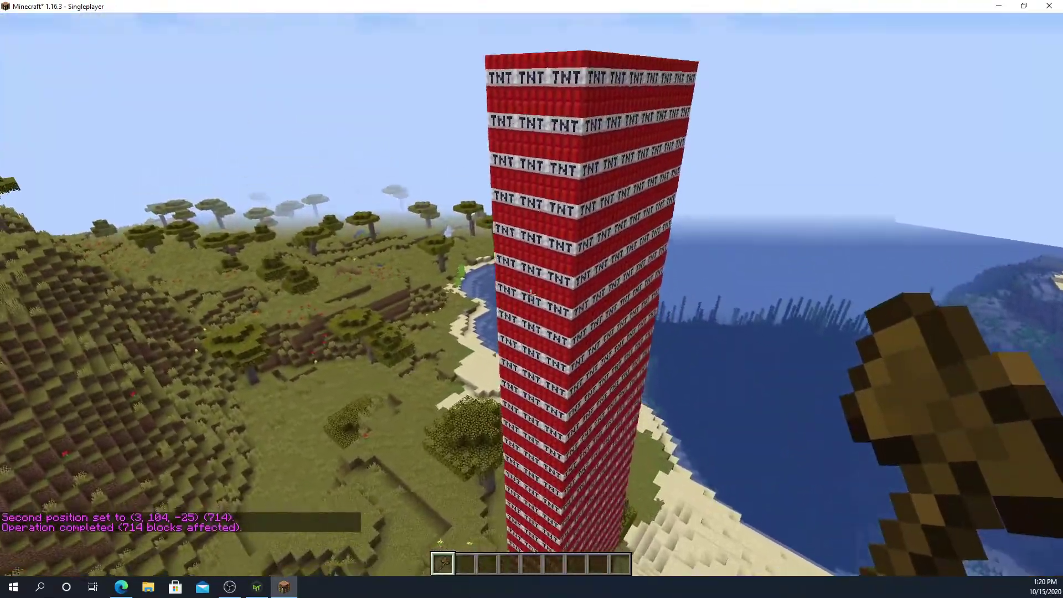
# - Put Flint and Steel from the creative inventory's tools into the third hotbar slot and equip it
pyautogui.press('4')
pyautogui.press('e')
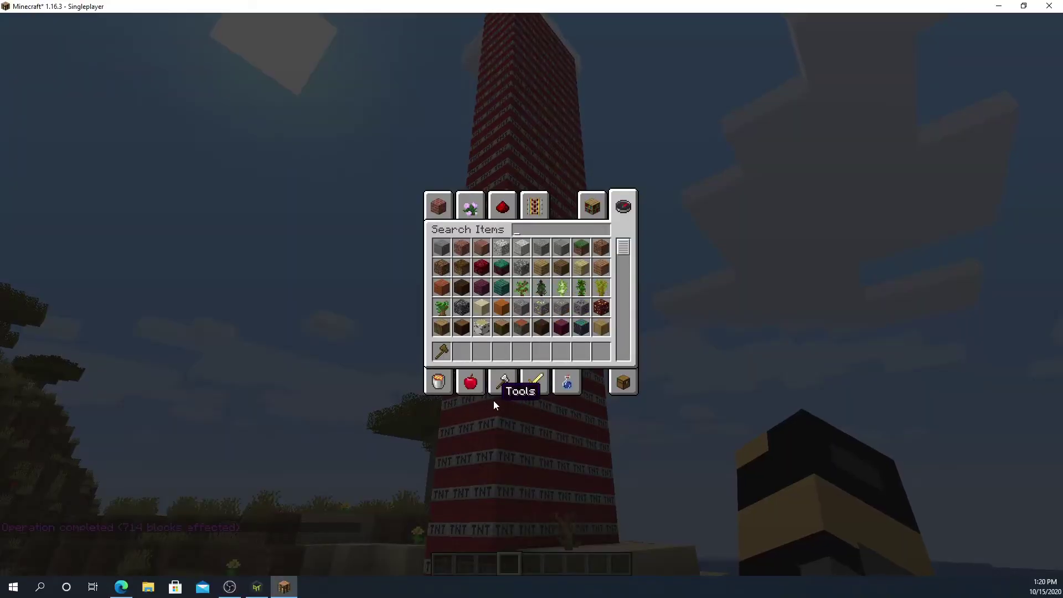
pyautogui.click(496, 397)
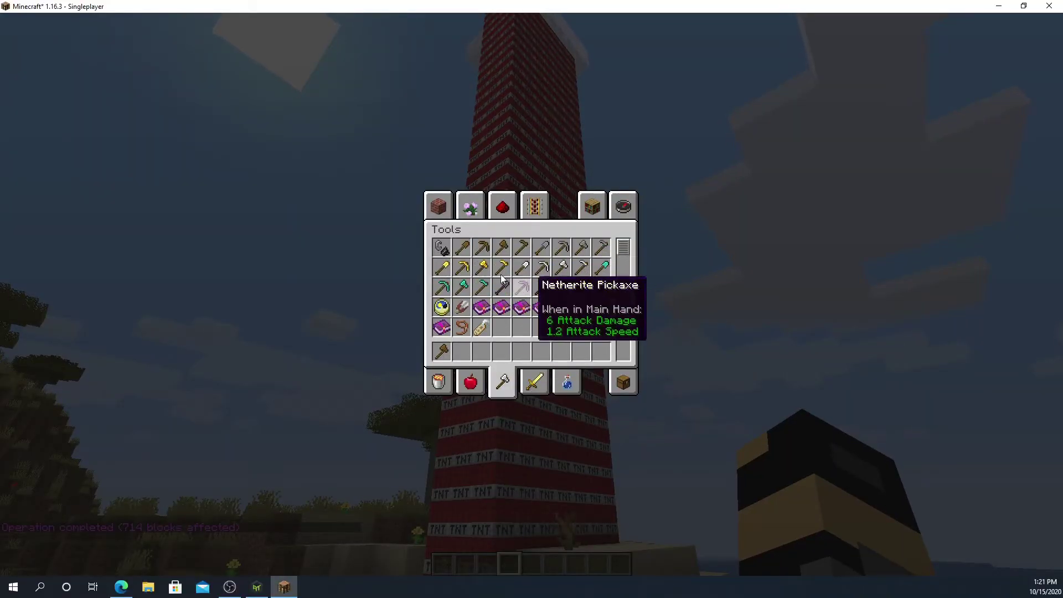
pyautogui.press('3')
pyautogui.press('e')
pyautogui.press('3')
# - Ignite the base of the TNT tower with the flint and steel, back away, and switch to an empty hand
pyautogui.press('w')
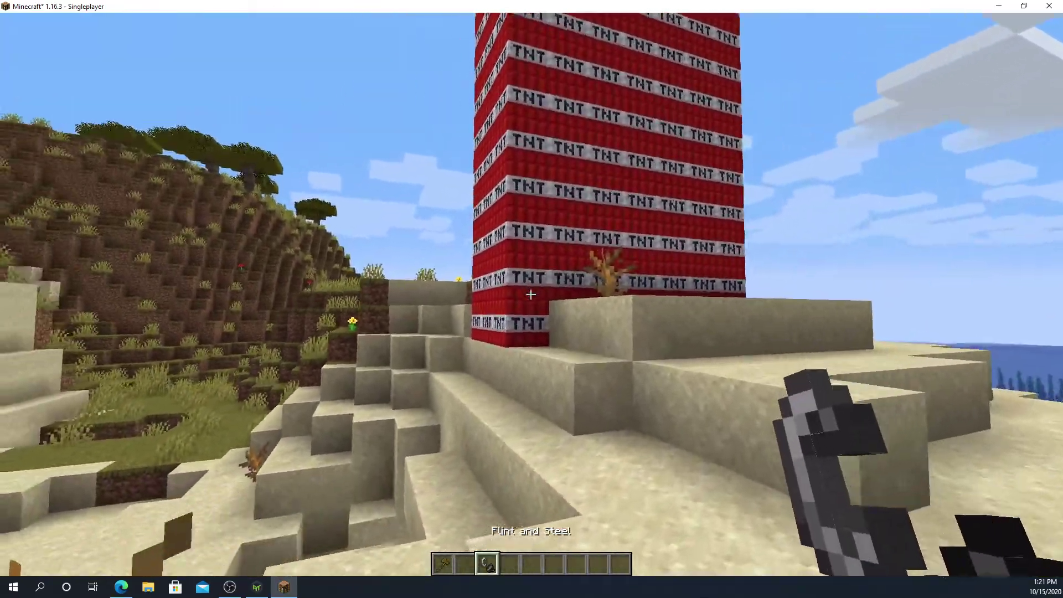
pyautogui.press('w')
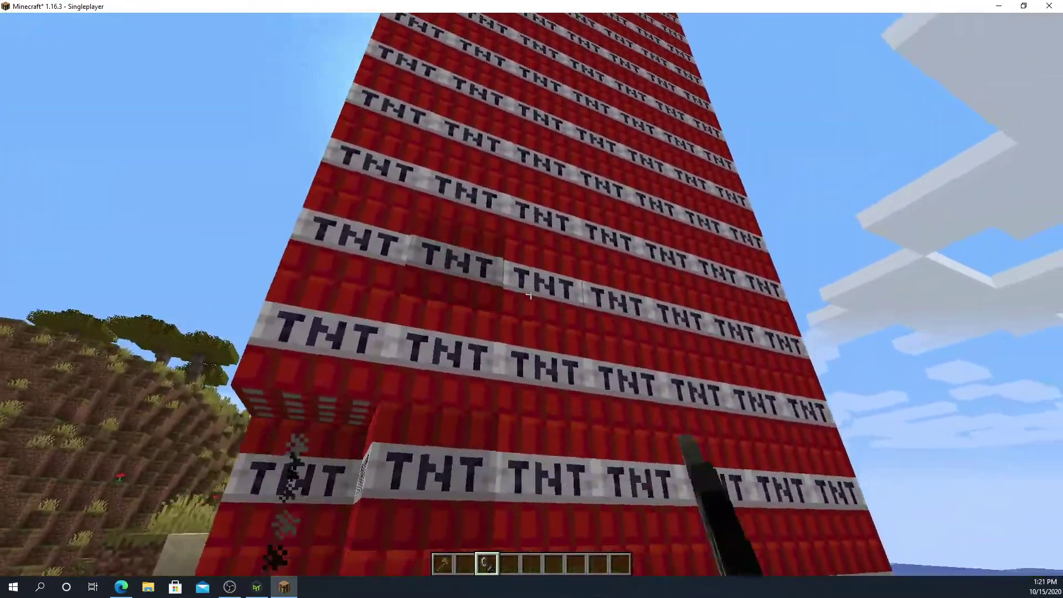
pyautogui.rightClick(530, 294)
pyautogui.rightClick(530, 294)
pyautogui.press('s')
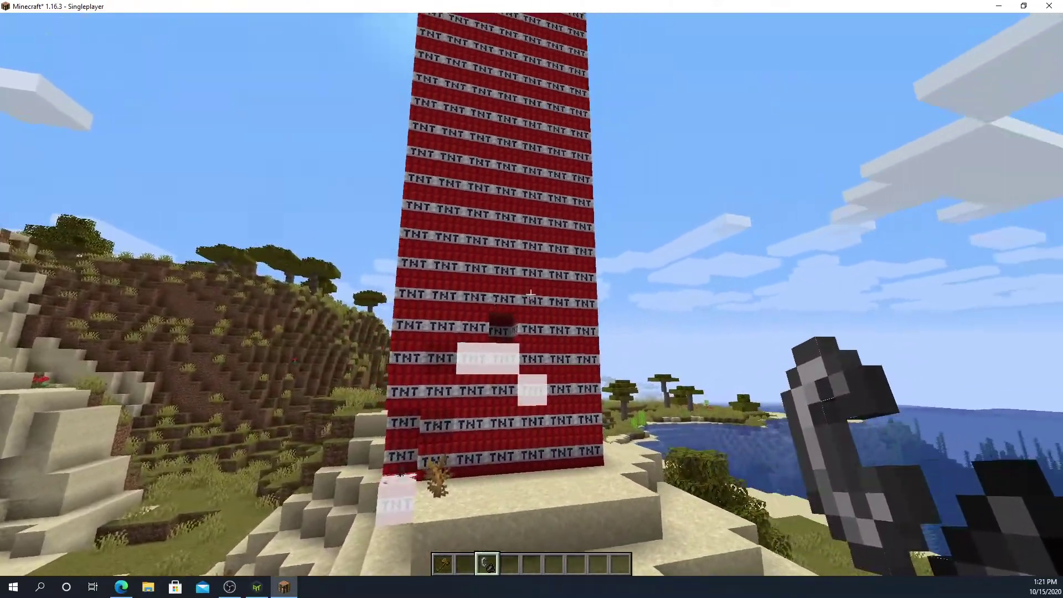
pyautogui.press('4')
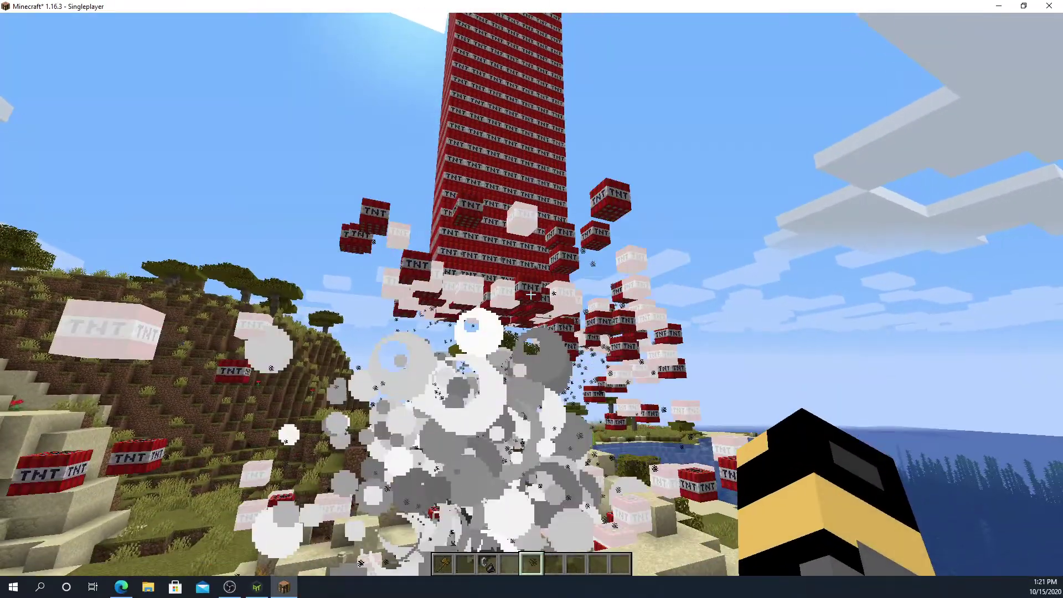
pyautogui.press('5')
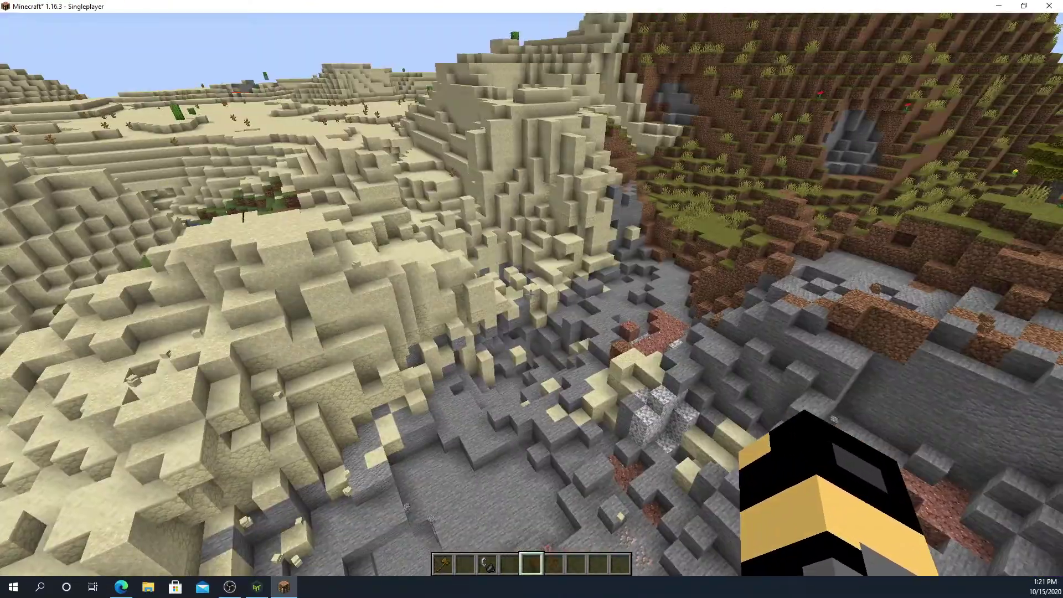
# - Check the debug overlay and switch the camera to the front-facing third-person view of the character
pyautogui.press('F3')
pyautogui.press('F5')
pyautogui.press('F5')
pyautogui.press('F3')
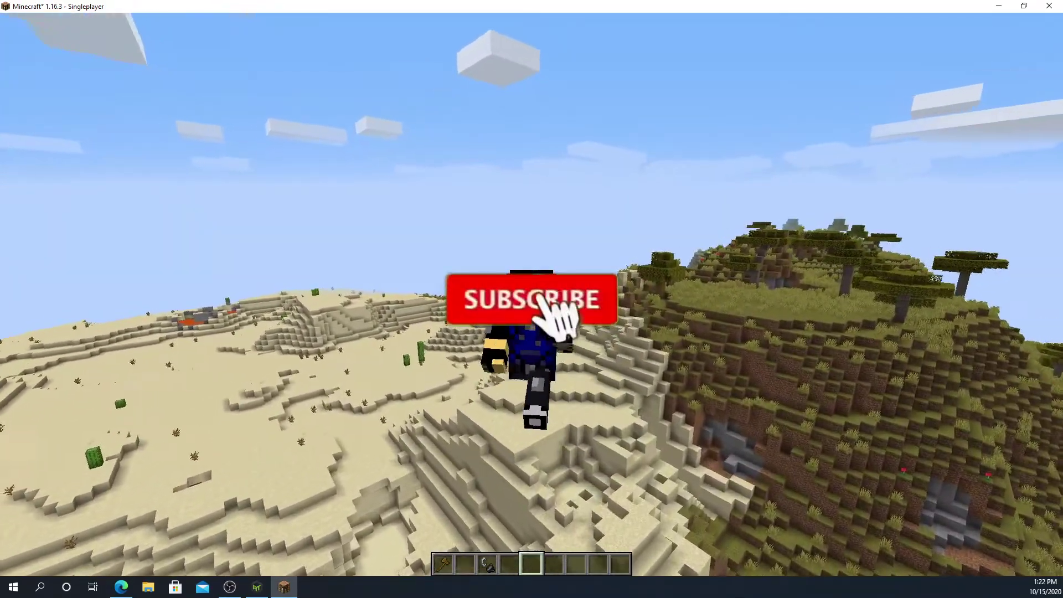
pyautogui.press('w')
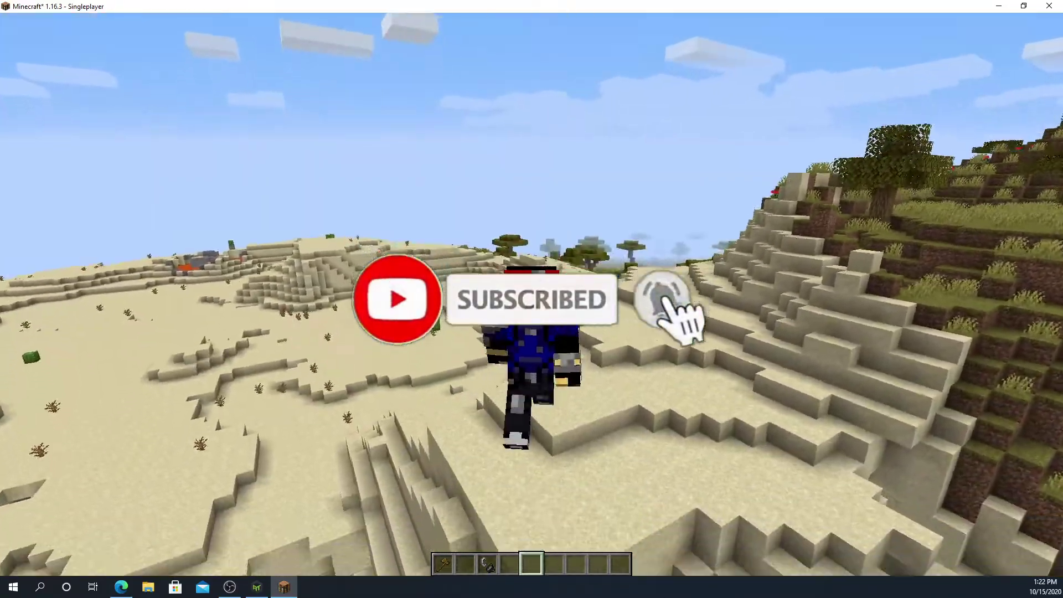
pyautogui.press('w')
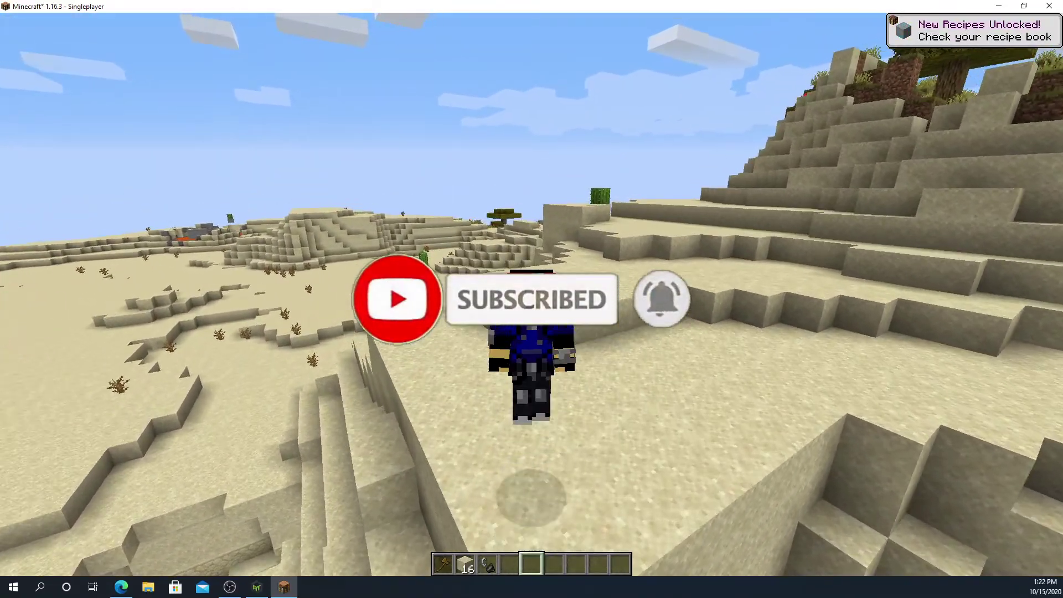
pyautogui.press('F5')
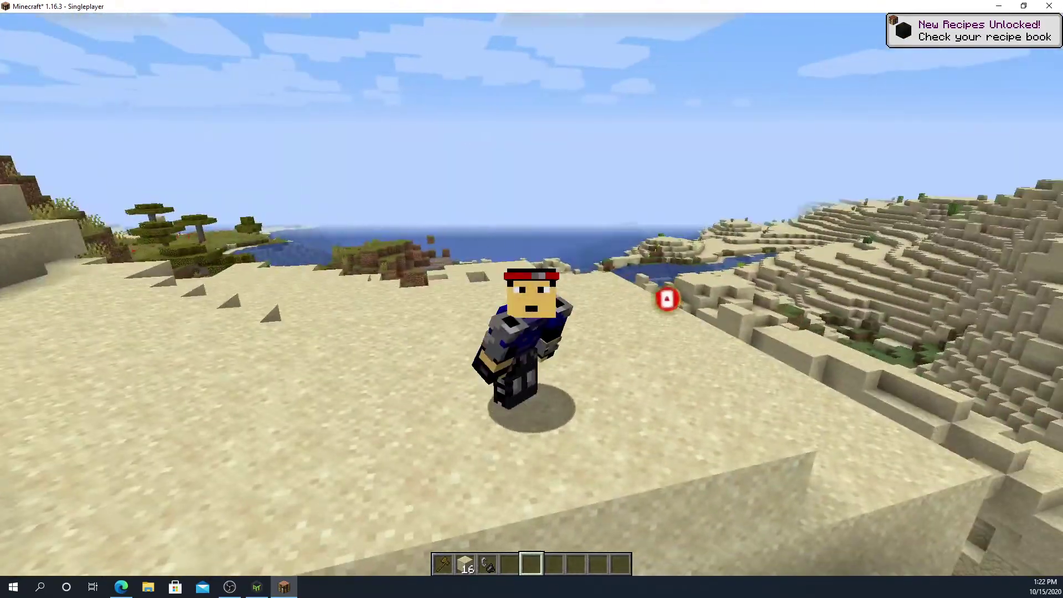
pyautogui.press('w')
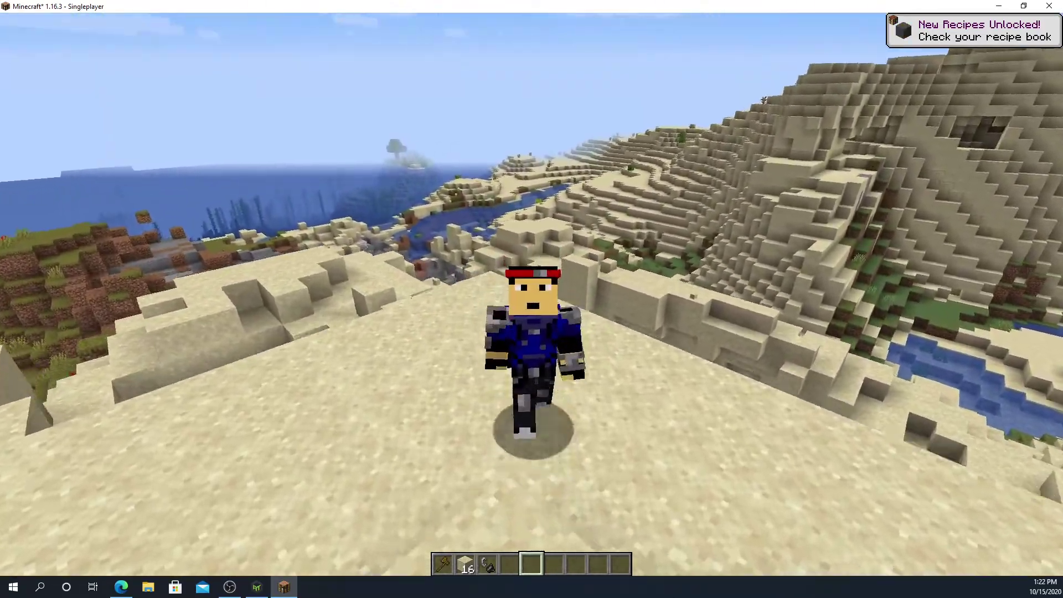
pyautogui.press('w')
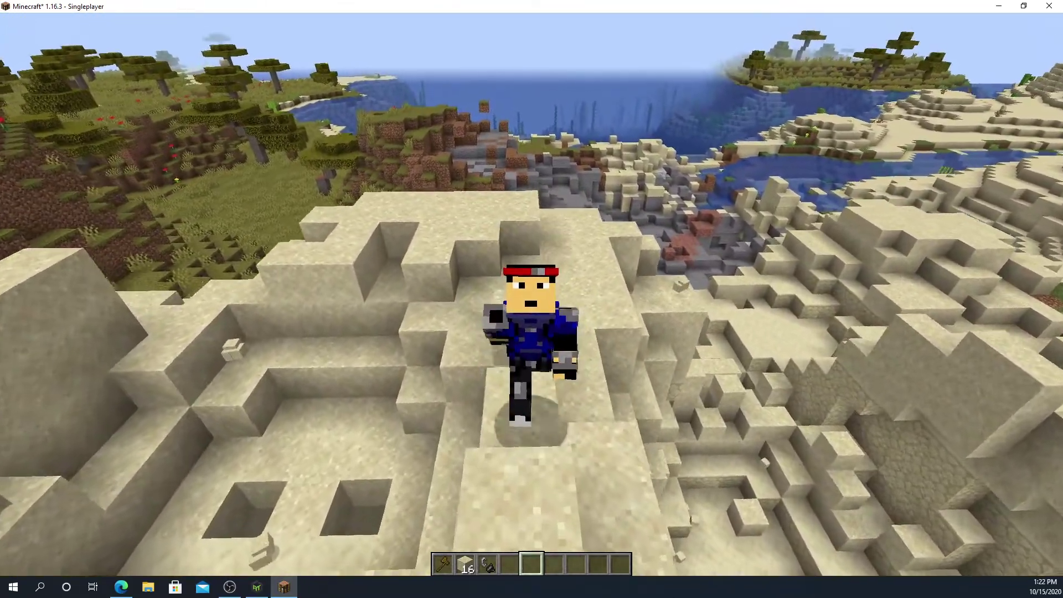
pyautogui.press('w')
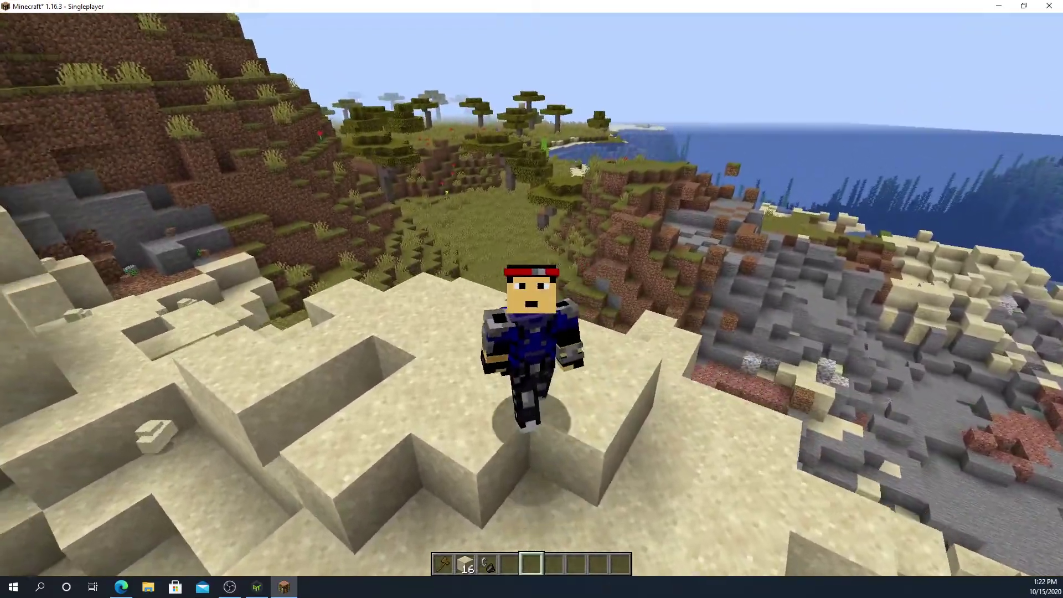
pyautogui.press('w')
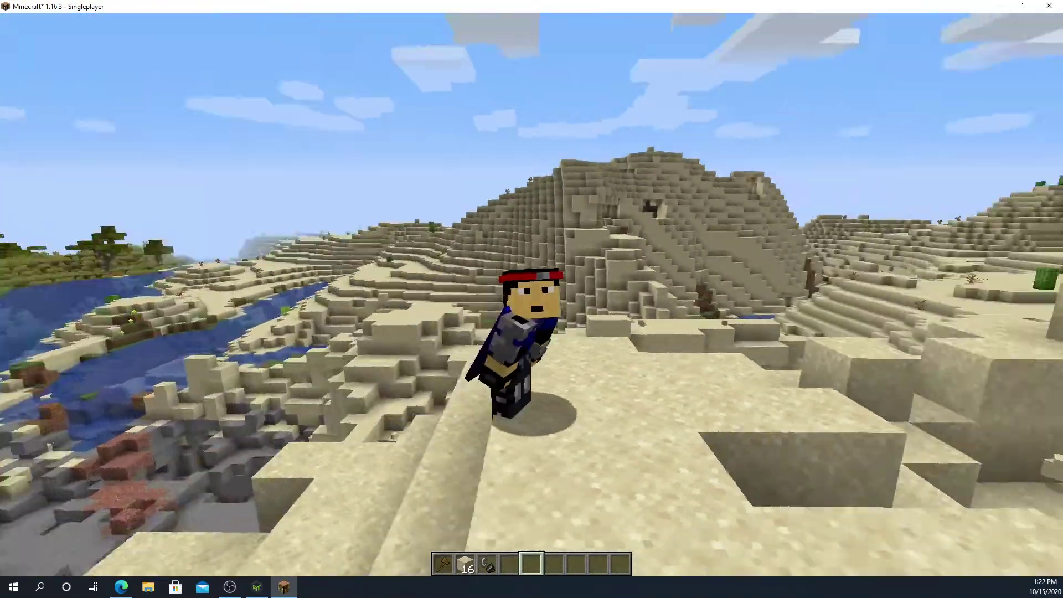
pyautogui.press('w')
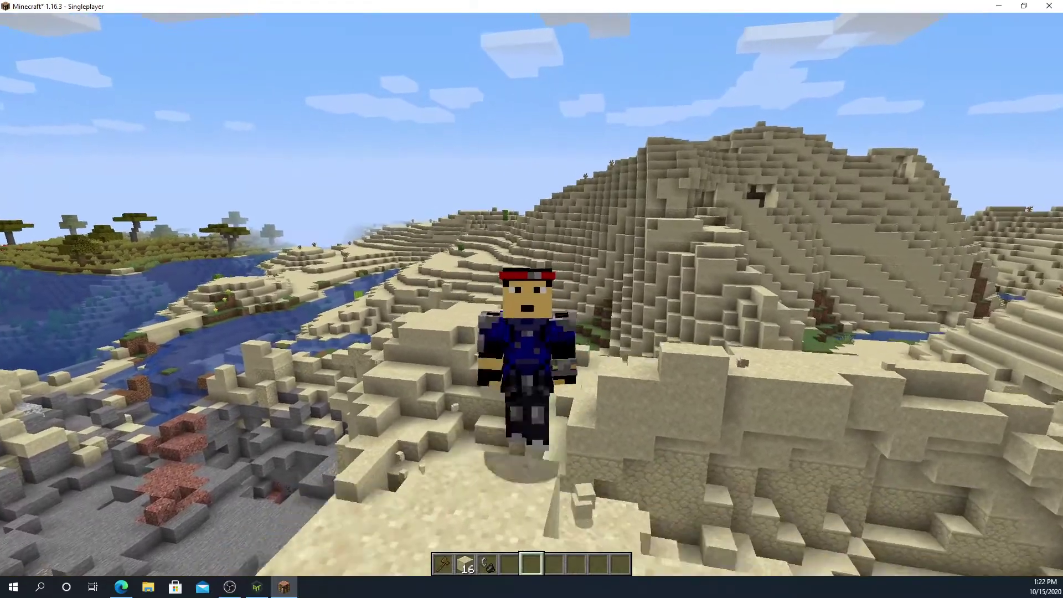
pyautogui.press('w')
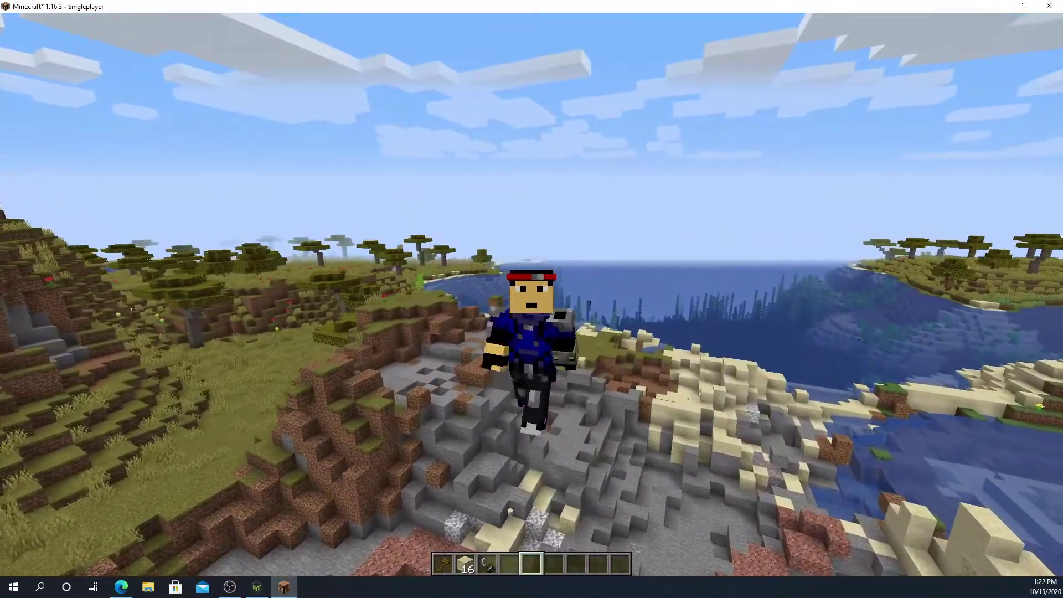
pyautogui.press('w')
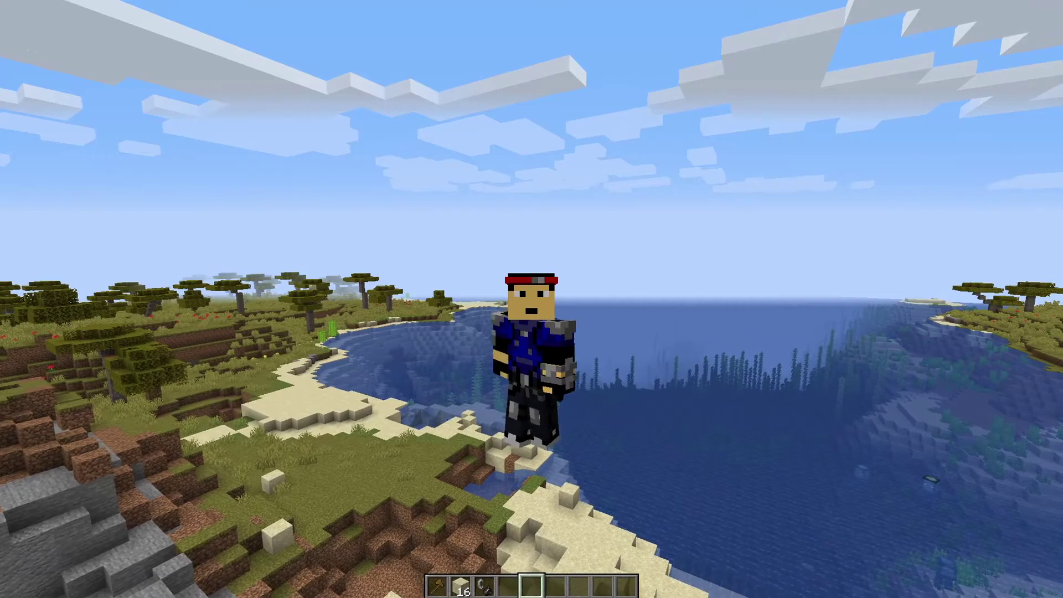
pyautogui.press('w')
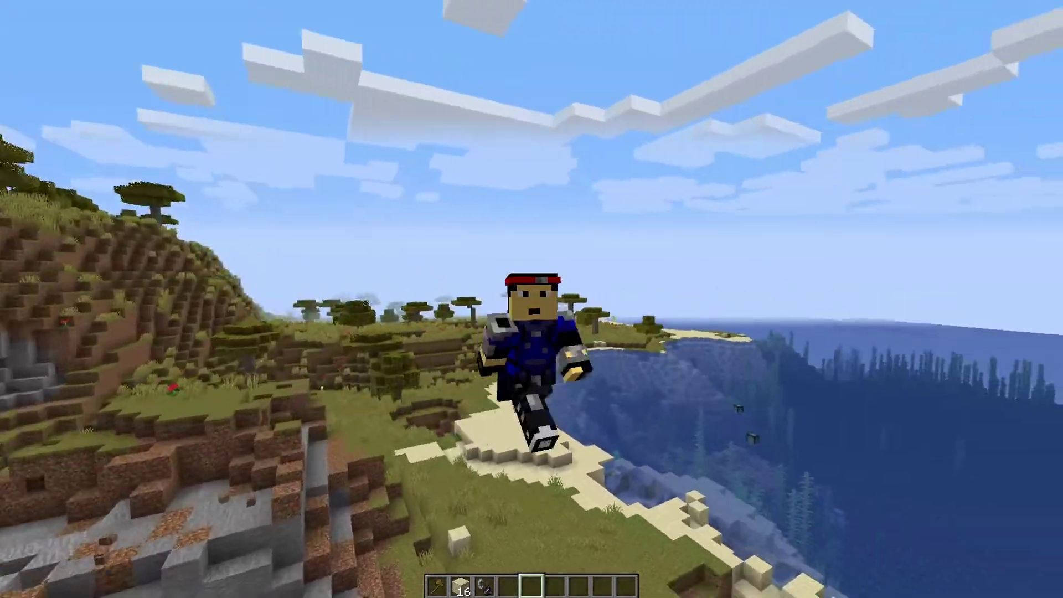
pyautogui.press('w')
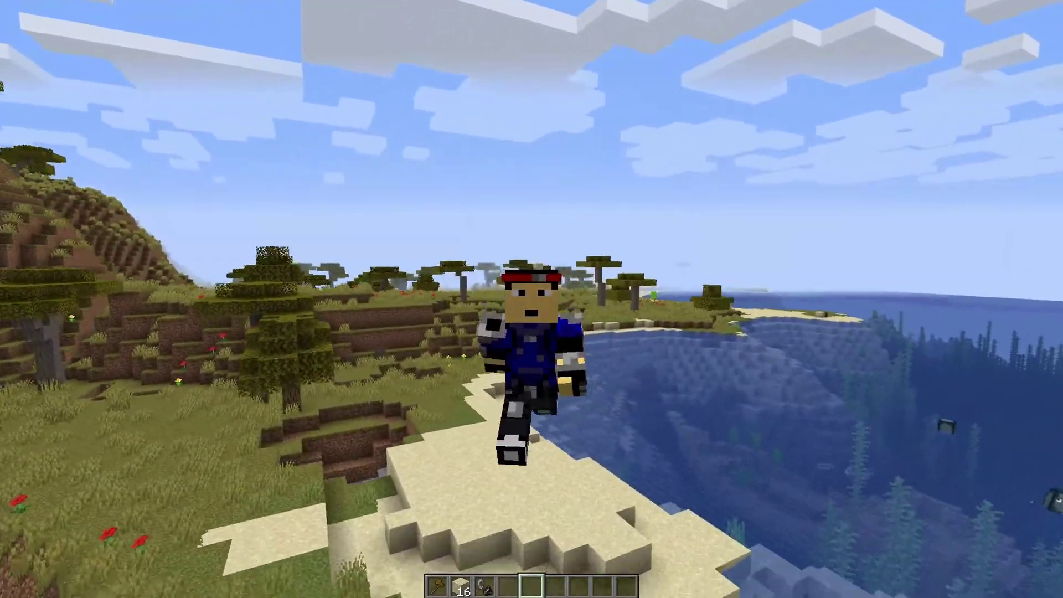
pyautogui.press('w')
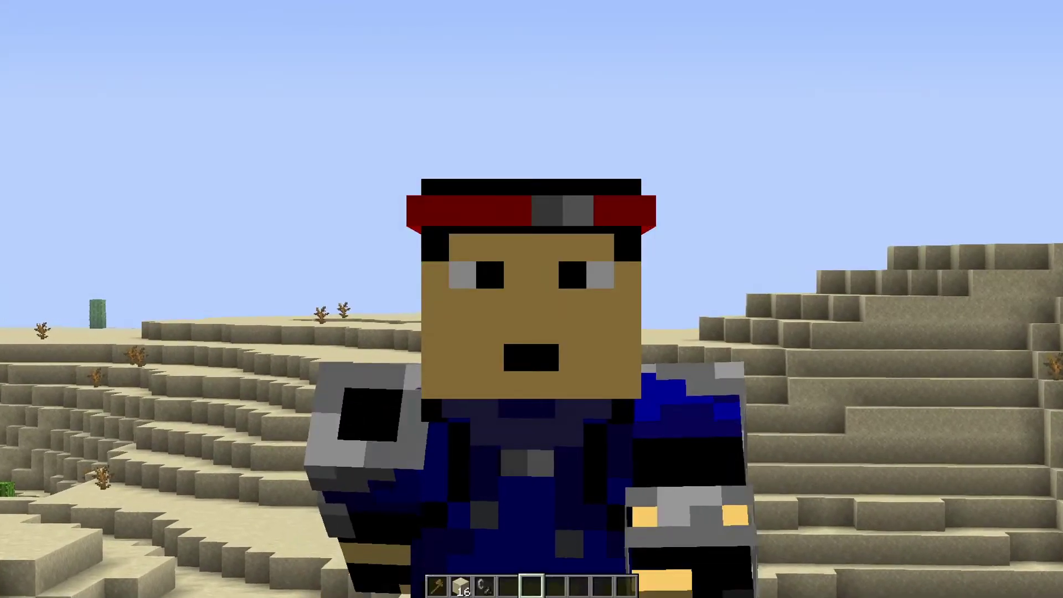
pyautogui.press('w')
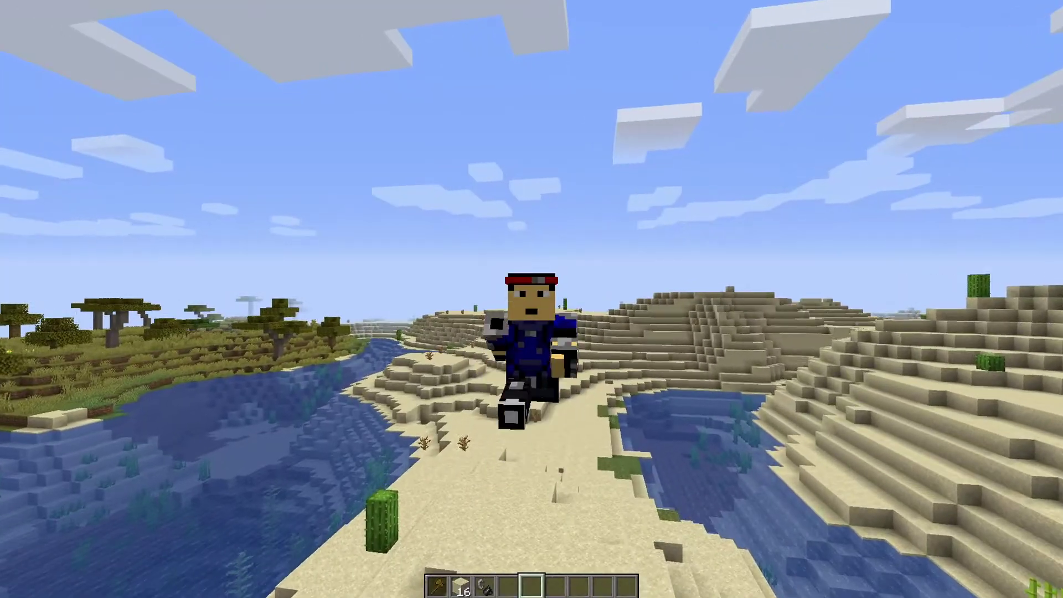
pyautogui.press('w')
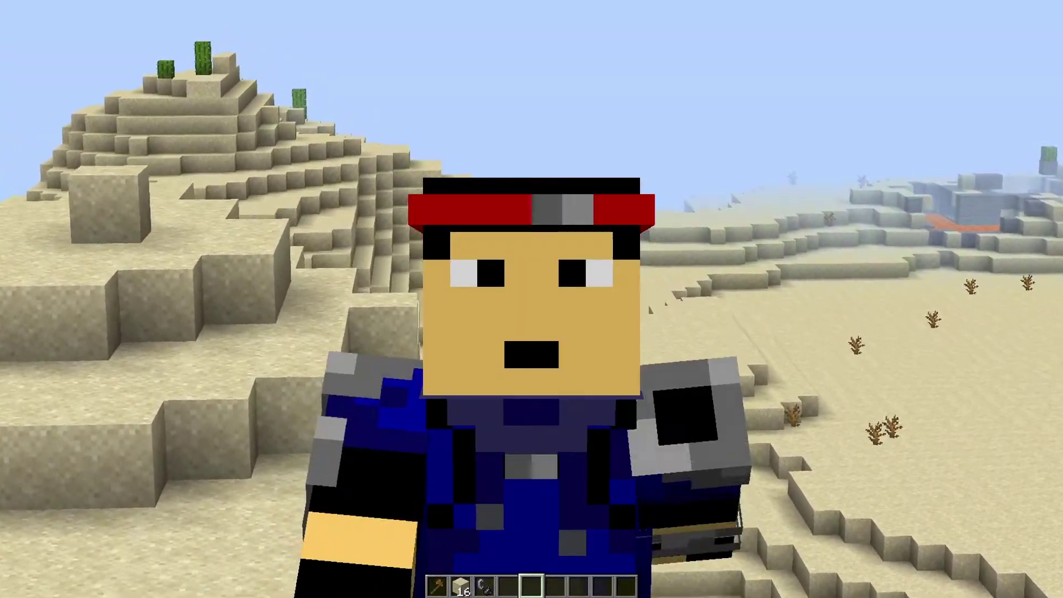
pyautogui.press('w')
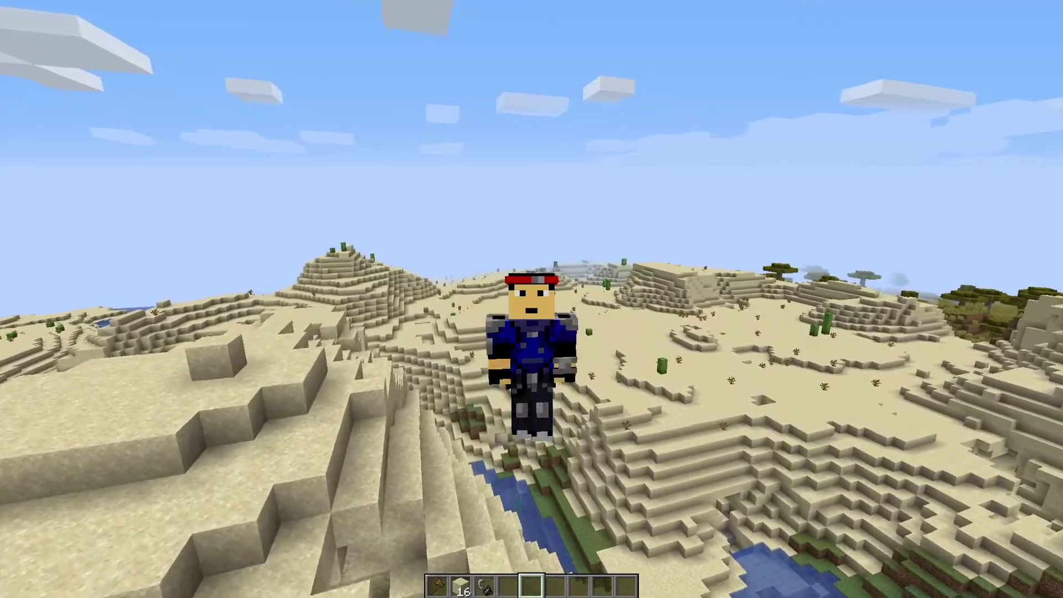
pyautogui.press('w')
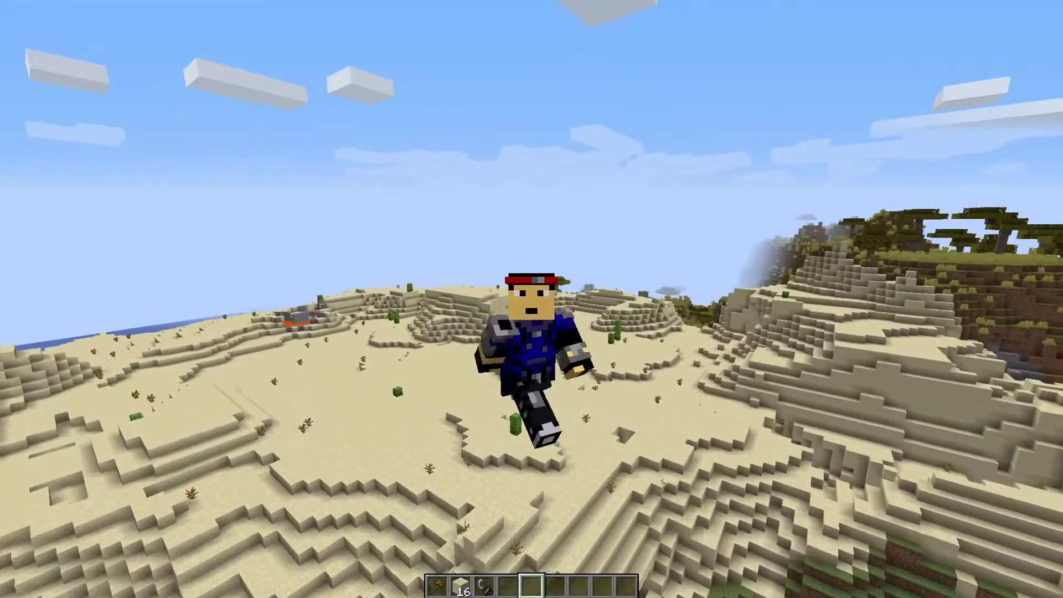